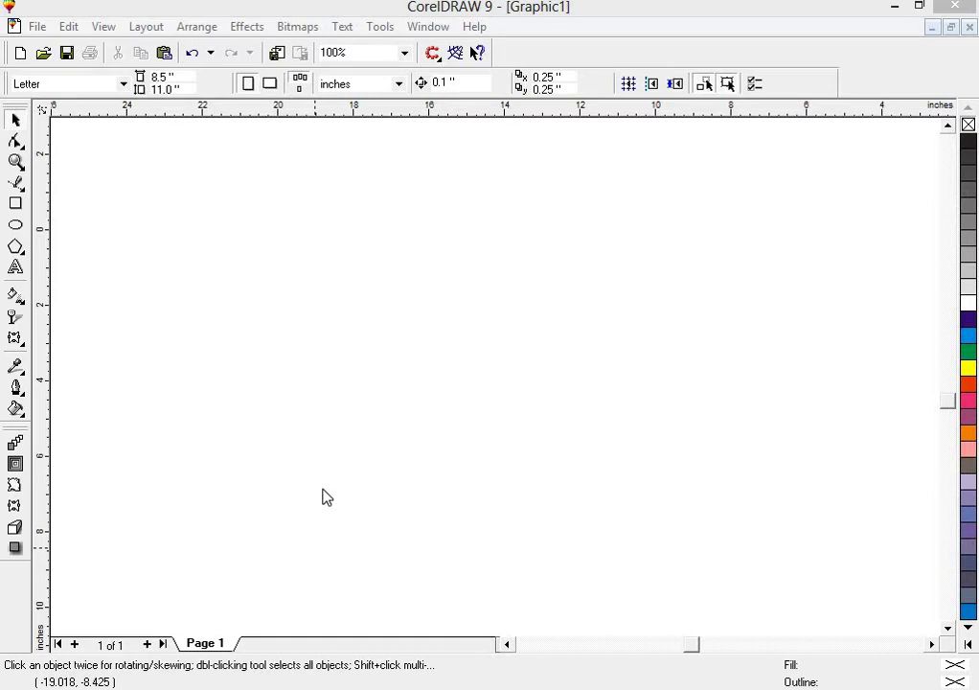
left_click(16, 204)
mouse_move(179, 196)
left_mouse_down()
mouse_move(304, 396)
mouse_move(317, 452)
left_mouse_up()
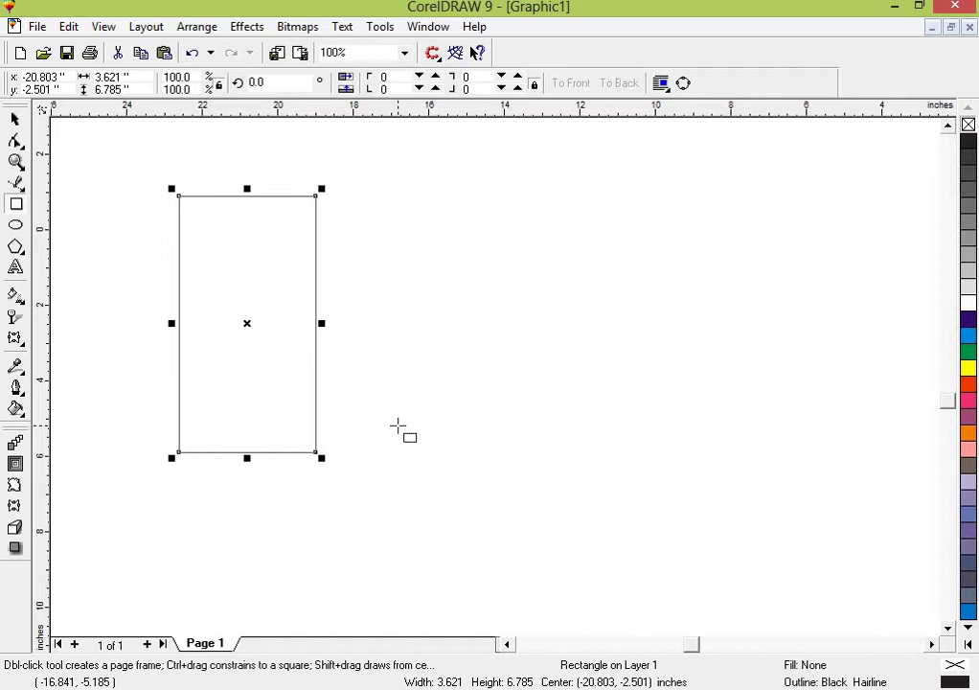
left_click(15, 125)
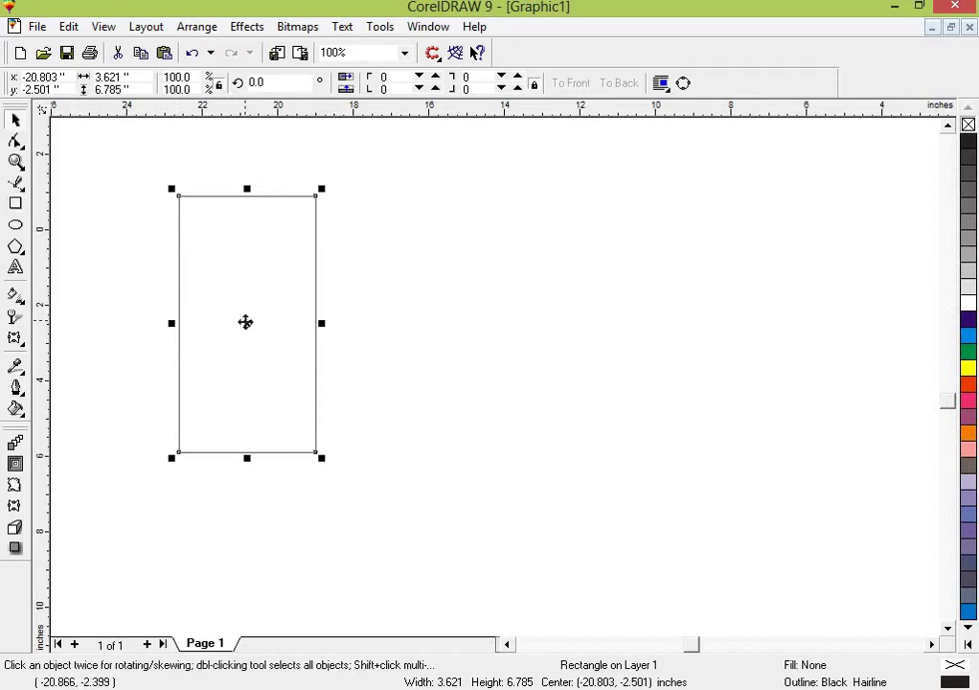
left_click_drag(248, 325, 341, 340)
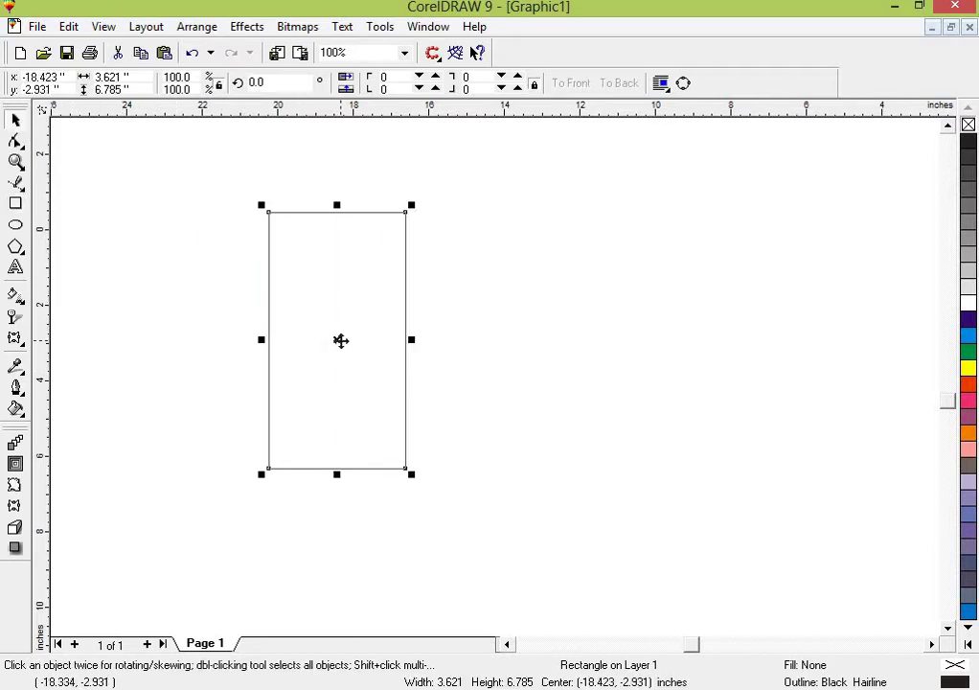
key("Delete")
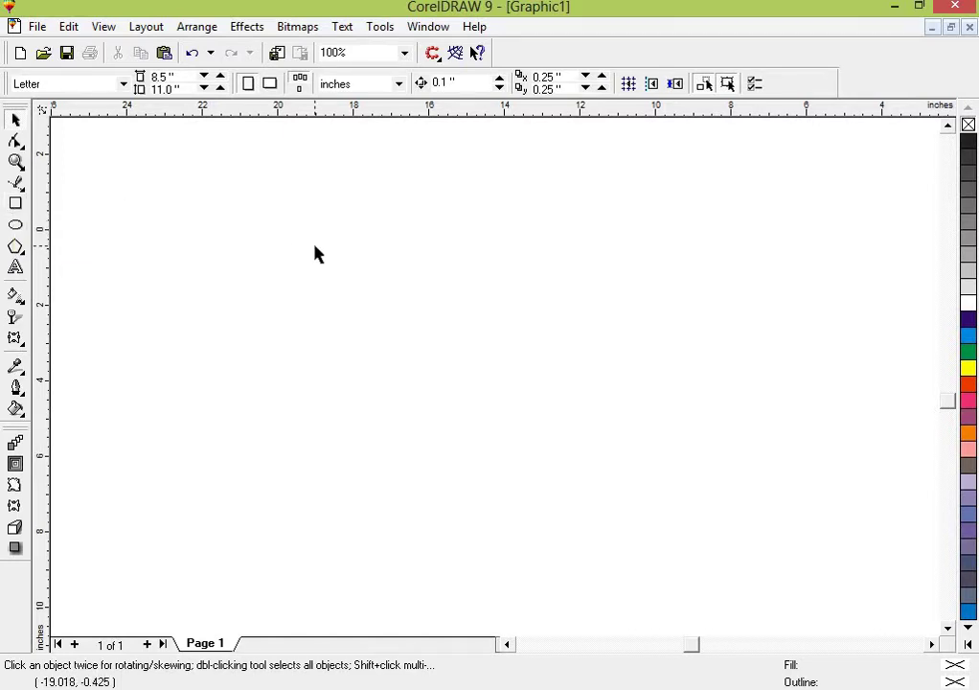
Draw a rectangle about 3.32 by 6.2 inches and move it up and left to about x -21.84, y -2.13 inches.
key("F6")
left_click_drag(217, 256, 343, 490)
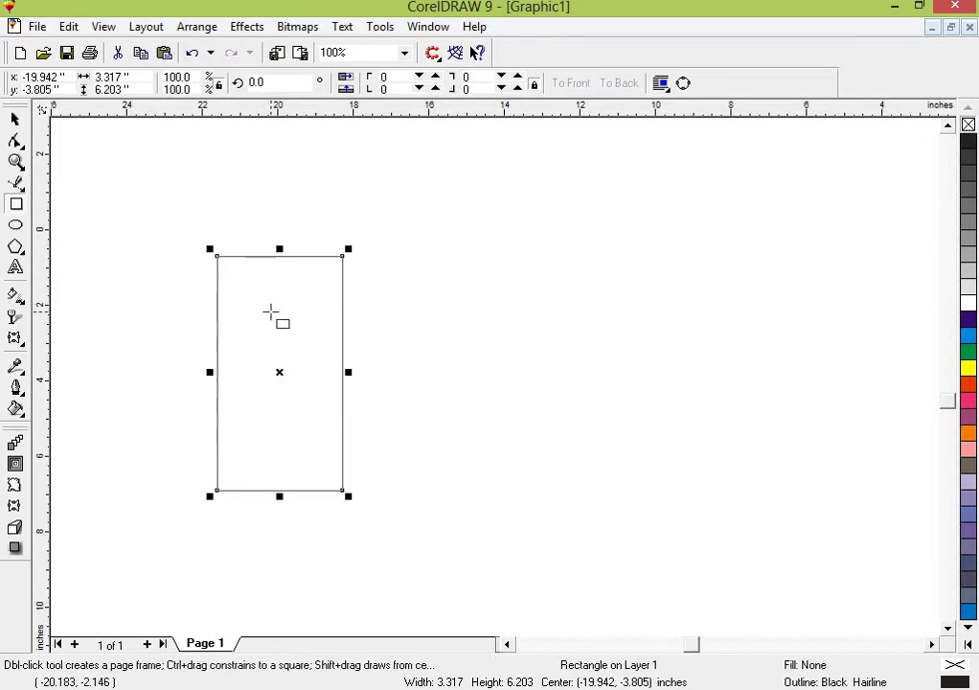
key("space")
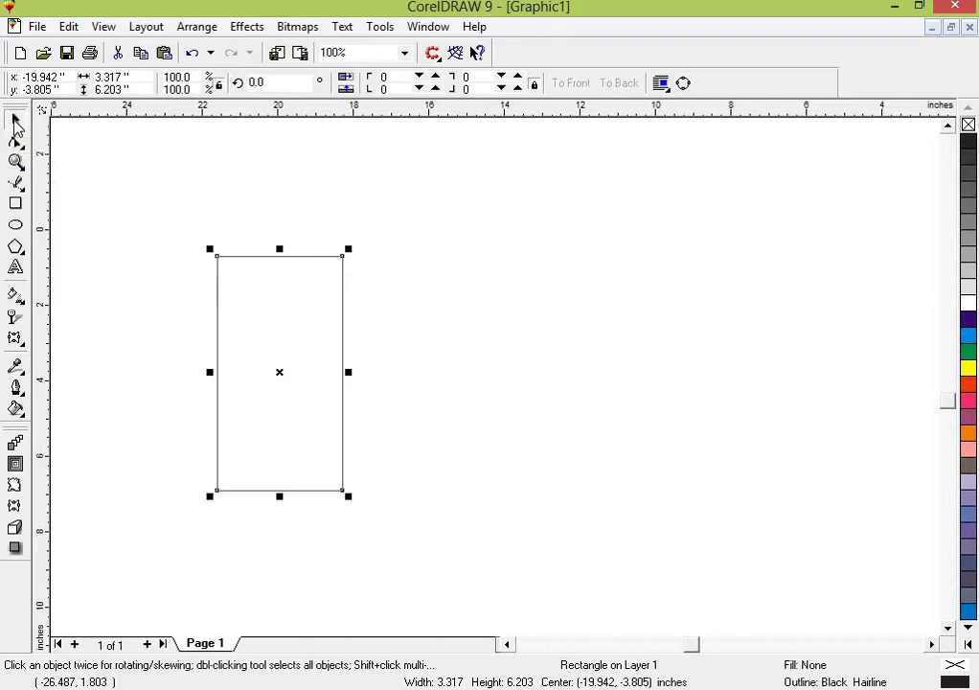
left_click(16, 204)
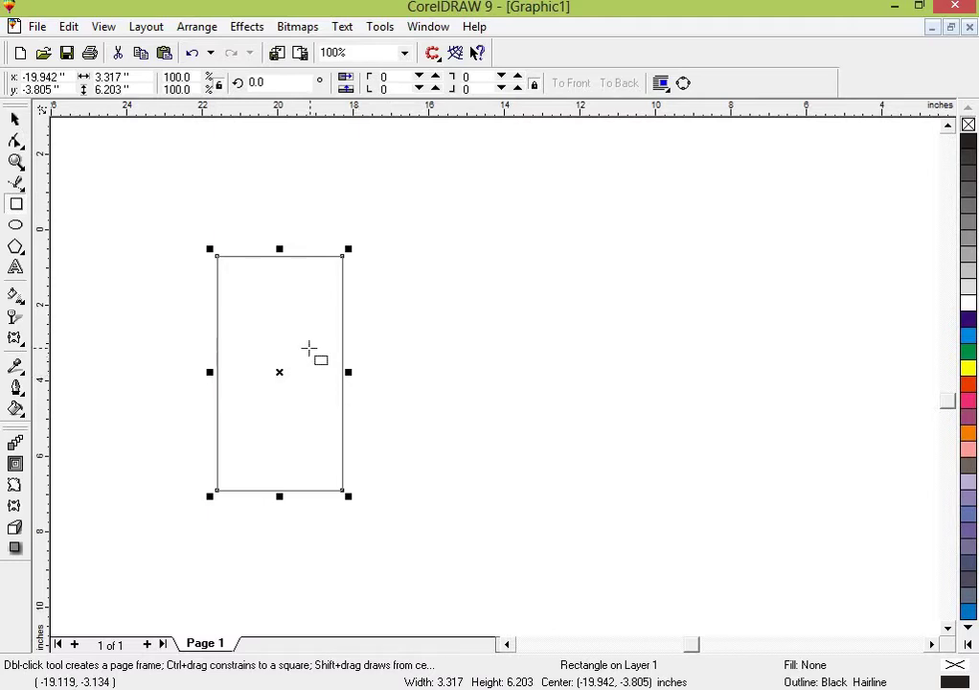
key("space")
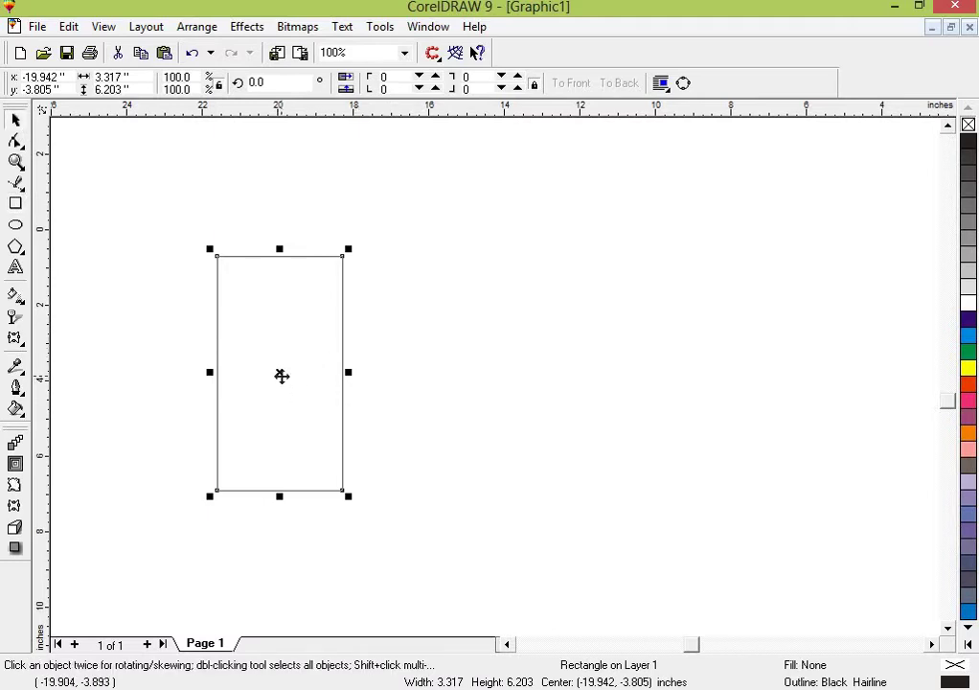
left_click_drag(280, 374, 208, 310)
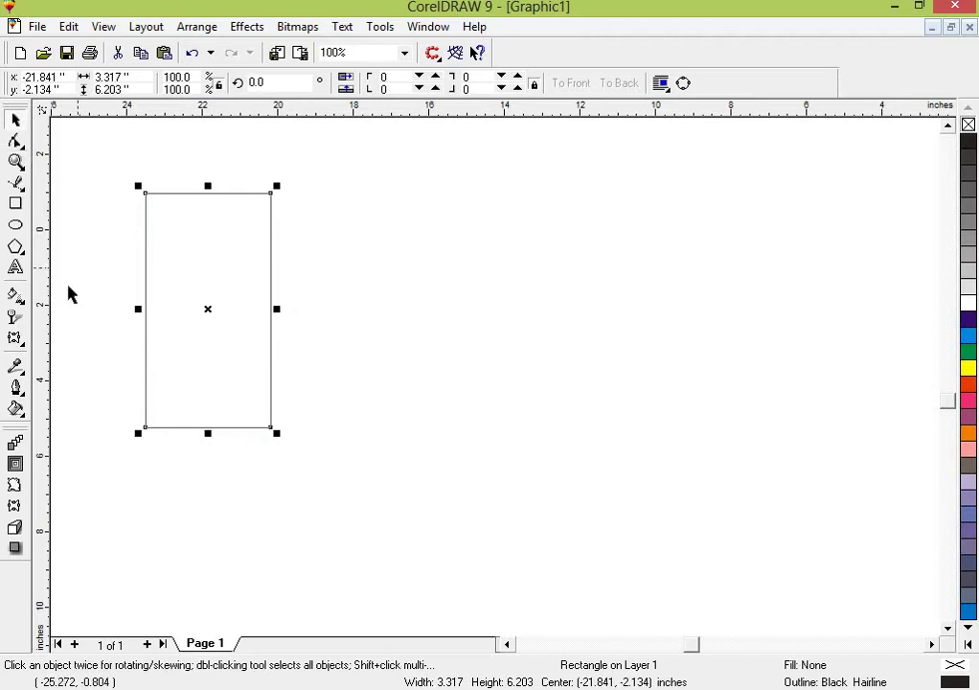
Apply an unconstrained envelope to the rectangle and pull its right middle node inward to about the rectangle's center, curving that side.
left_click(319, 452)
left_click(213, 381)
left_click(26, 350)
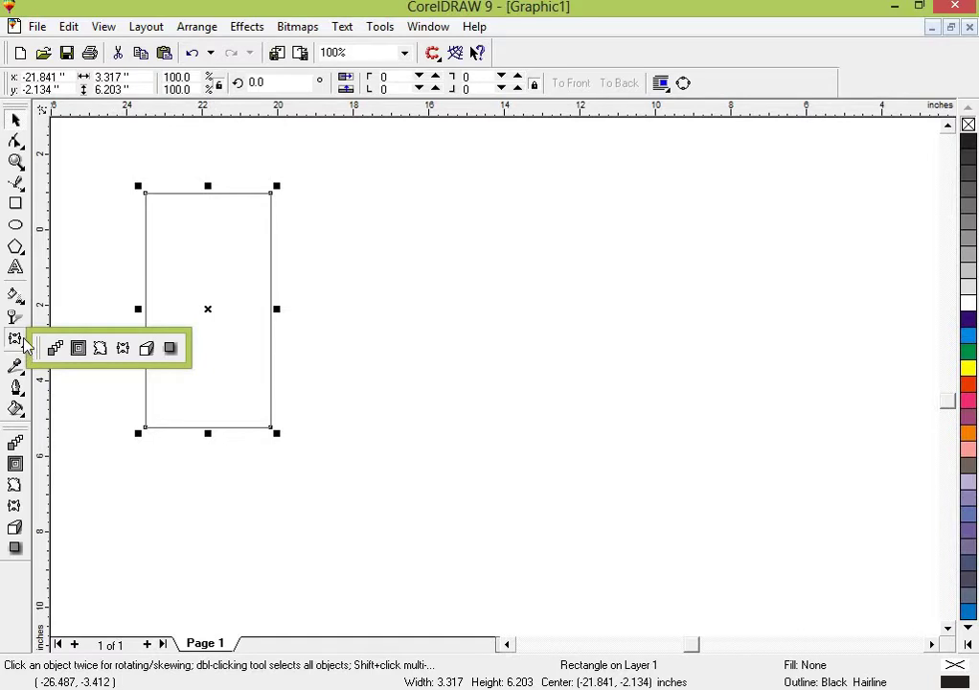
left_click(123, 349)
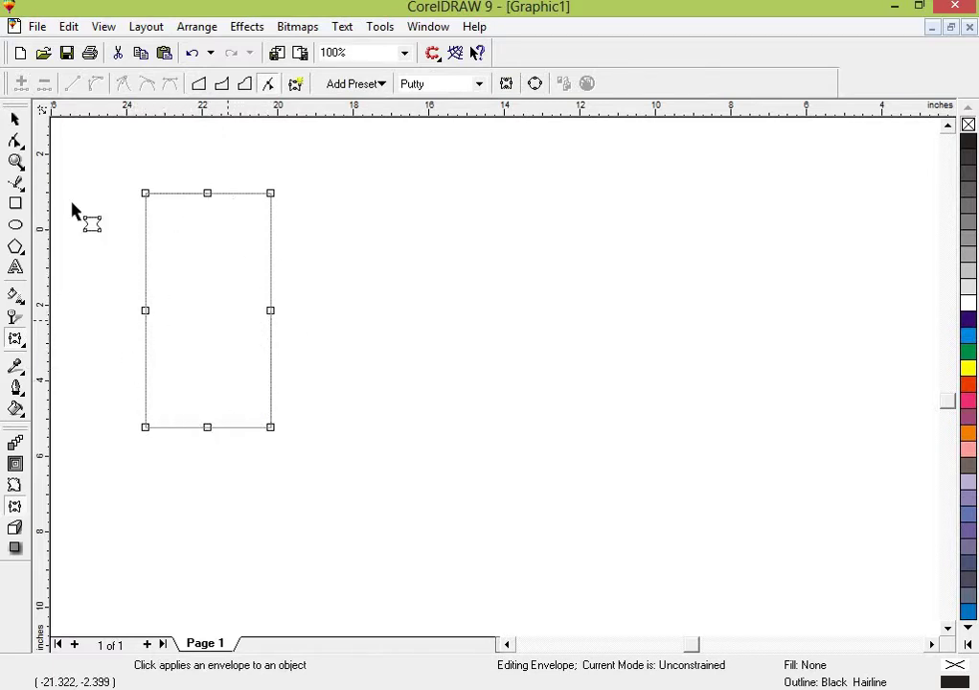
left_click(15, 119)
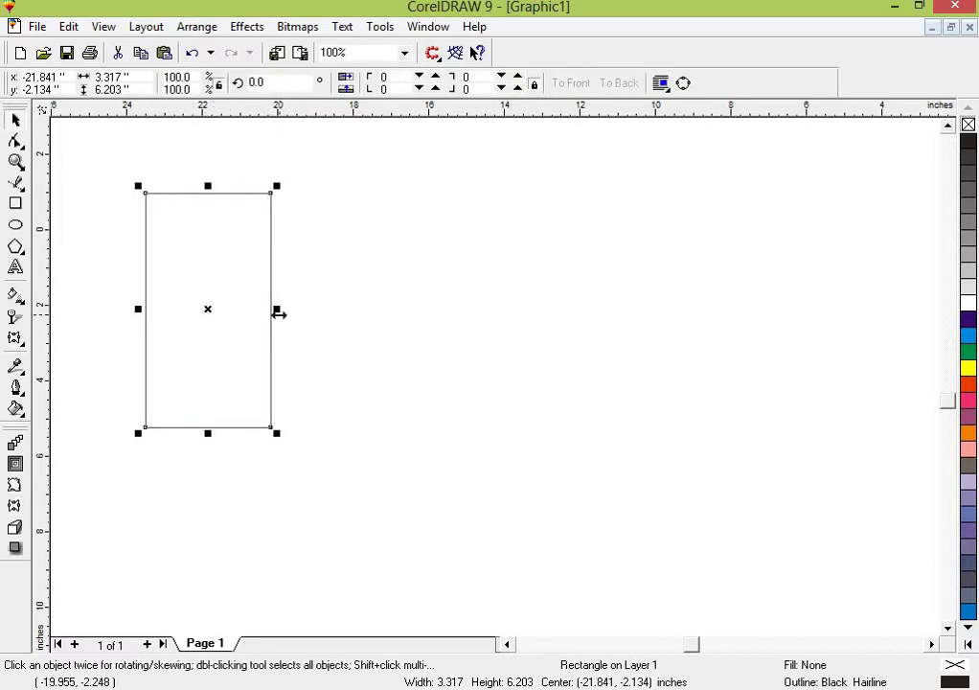
key("F10")
left_click(15, 338)
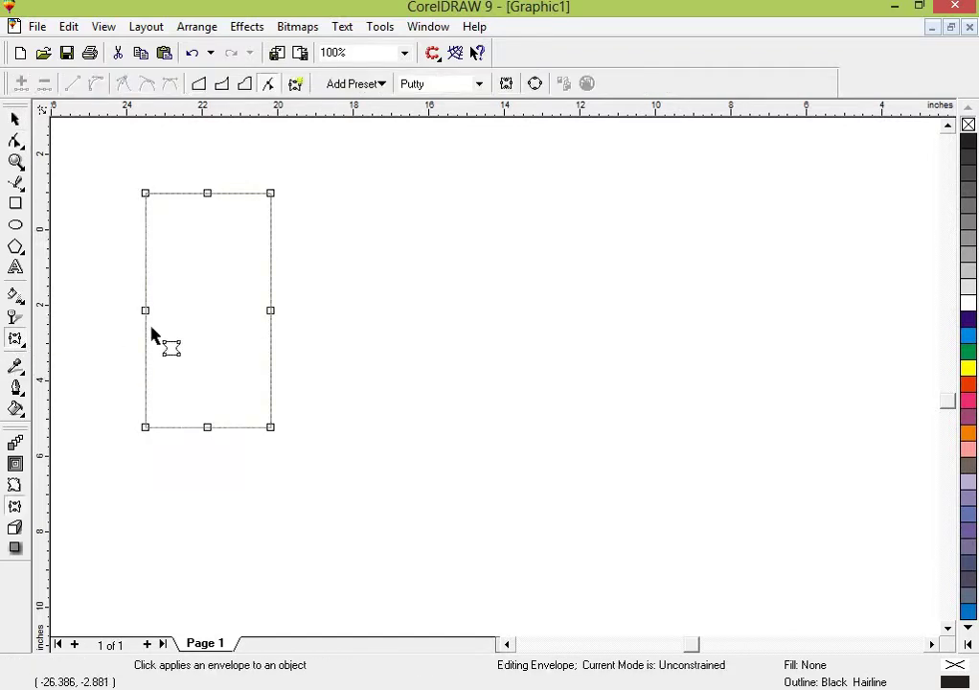
left_click(271, 311)
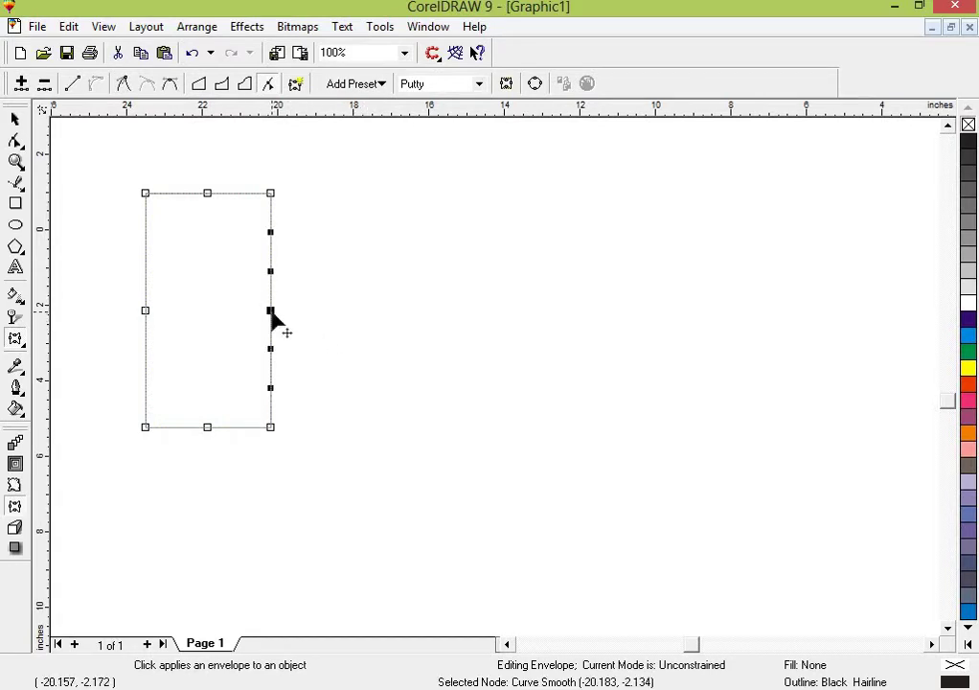
left_click_drag(271, 311, 208, 316)
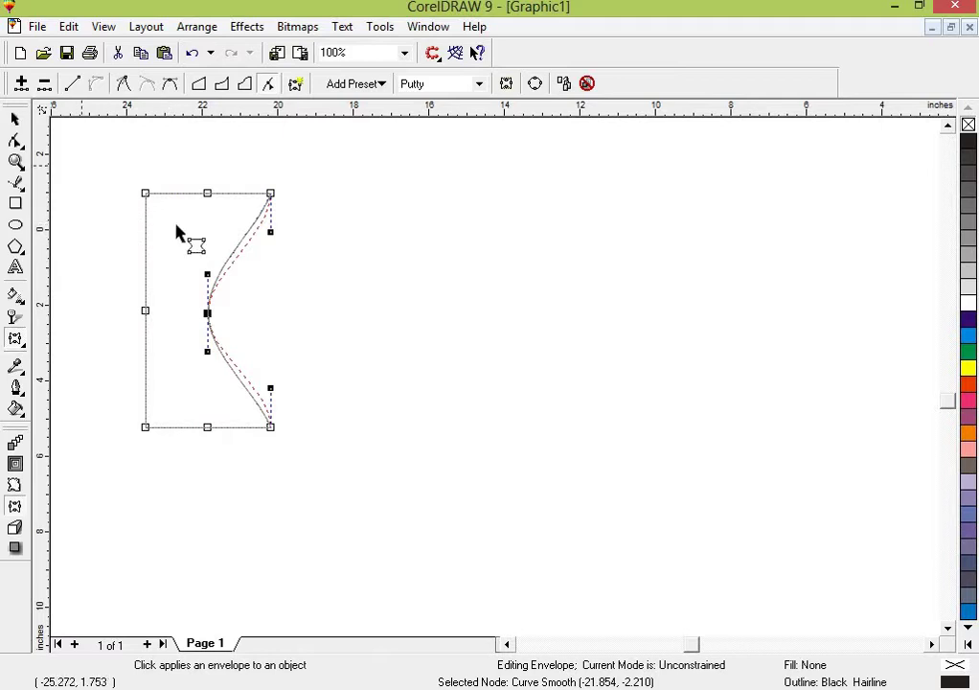
left_click(16, 119)
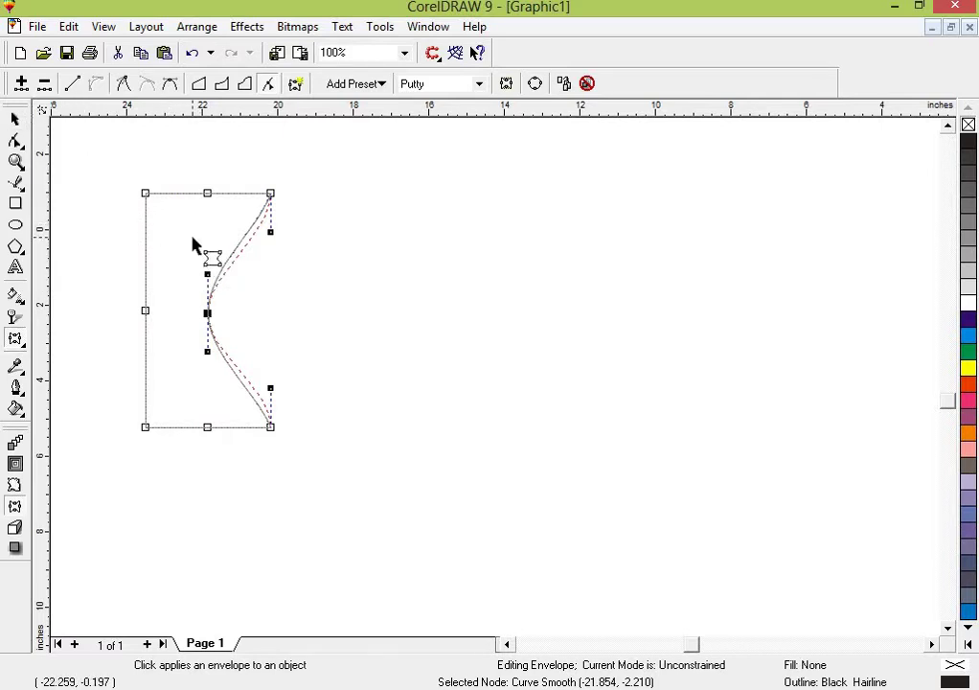
left_click(386, 287)
left_click(177, 320)
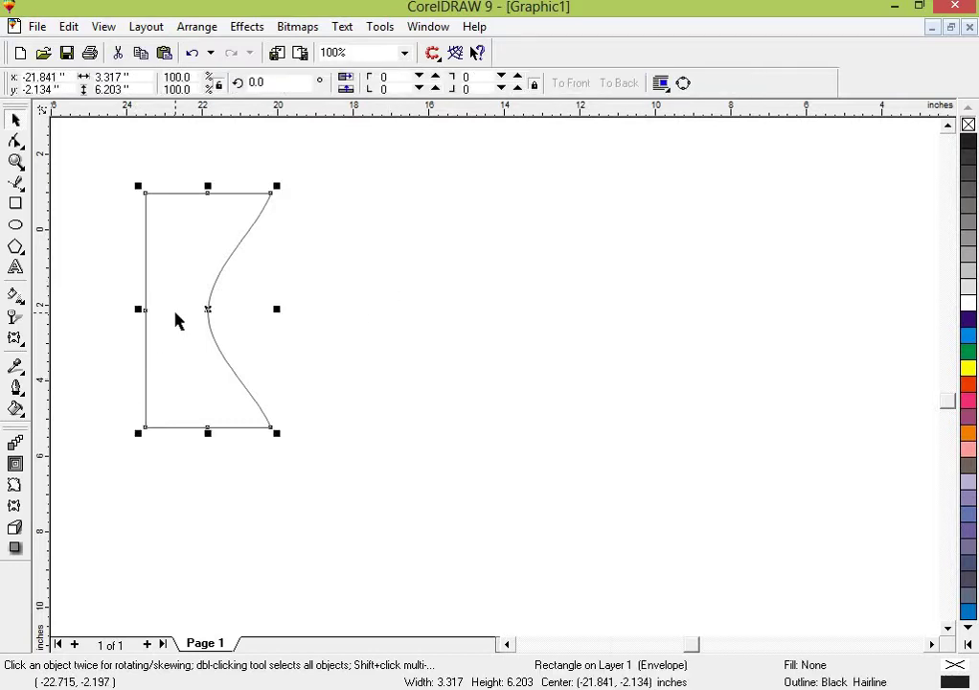
left_click(337, 330)
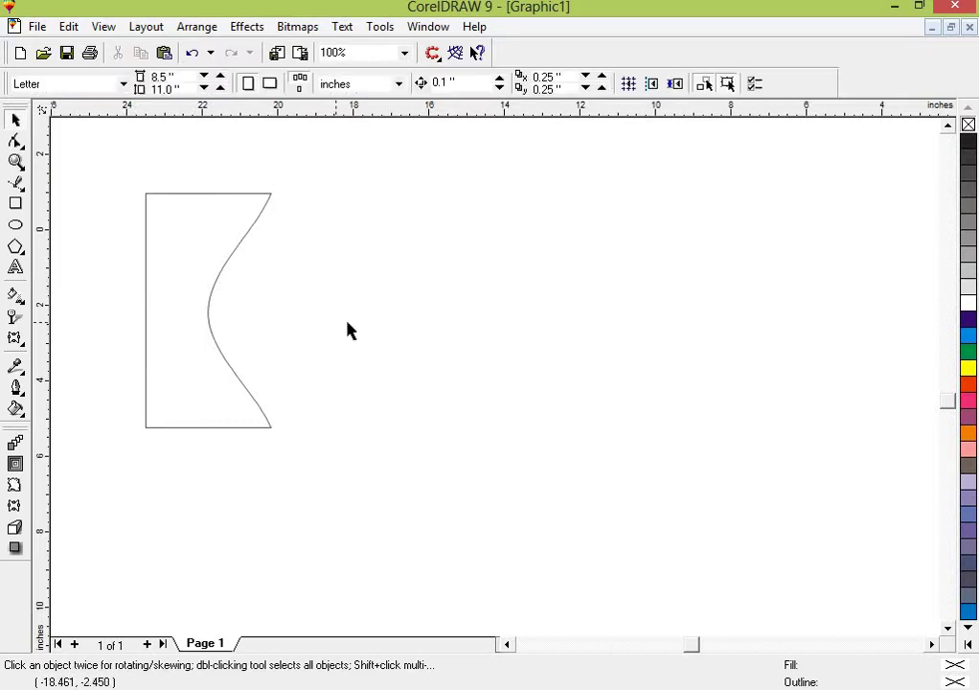
Try placing a copy of the curved shape to the right of the original, and undo that copy.
left_click(205, 303)
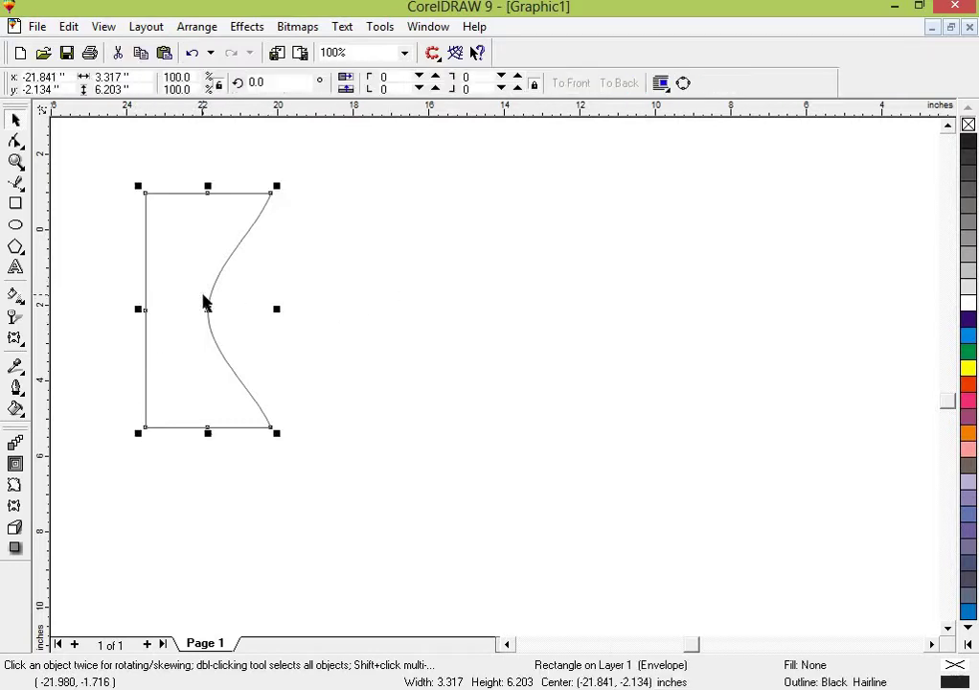
left_click(350, 331)
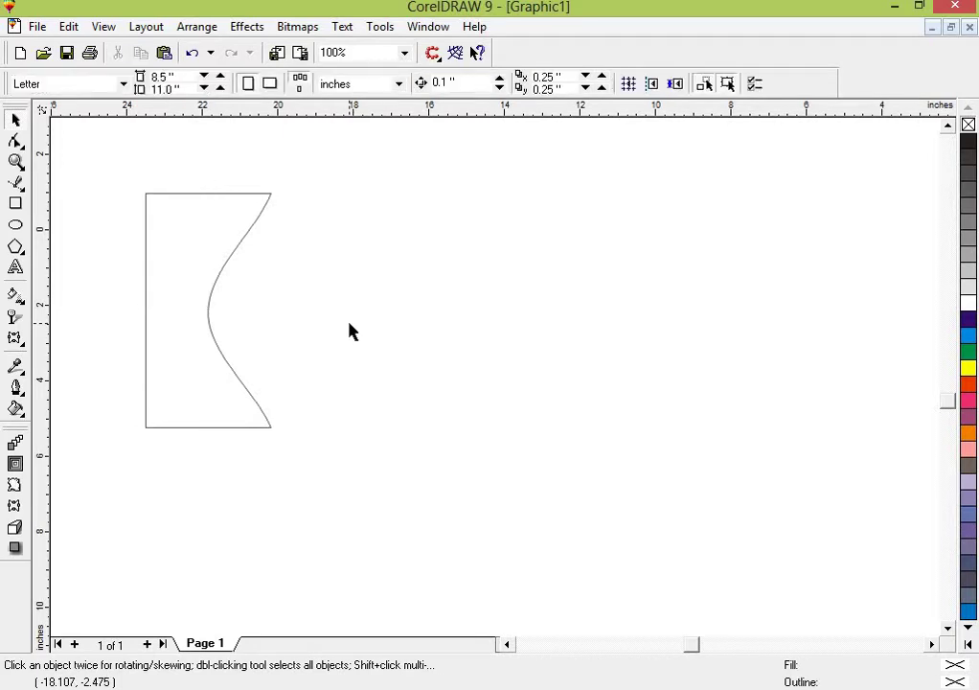
left_click(204, 345)
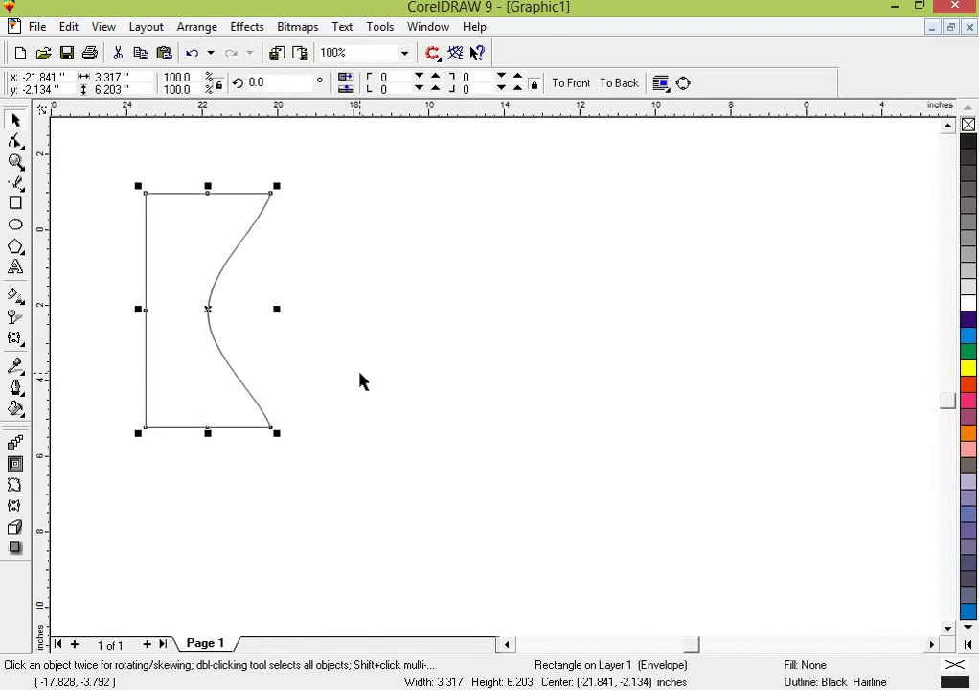
left_click_drag(301, 324, 316, 331)
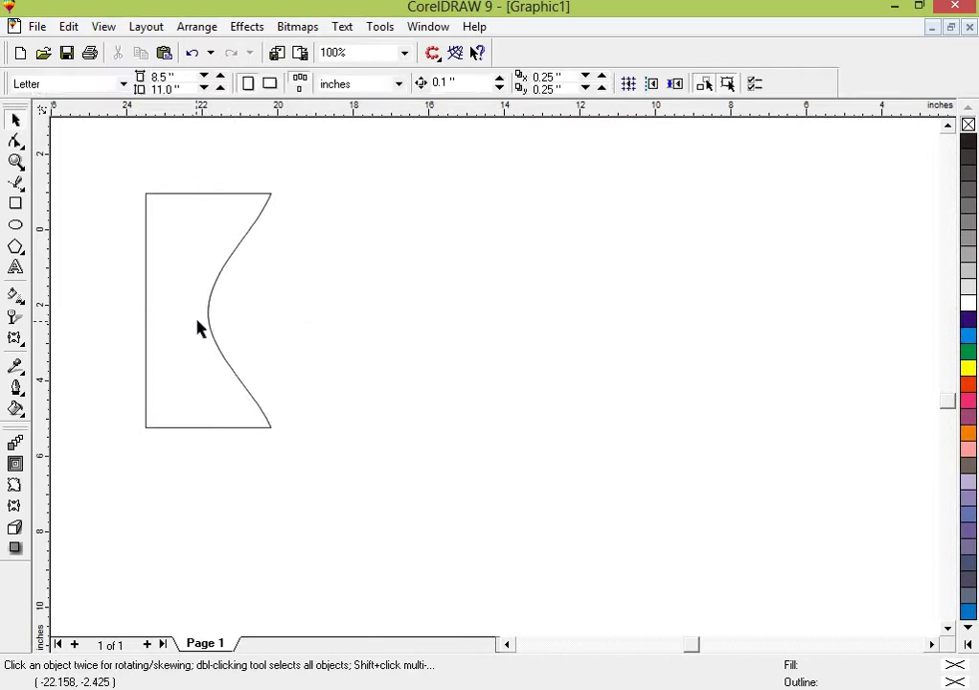
left_click_drag(201, 328, 438, 335)
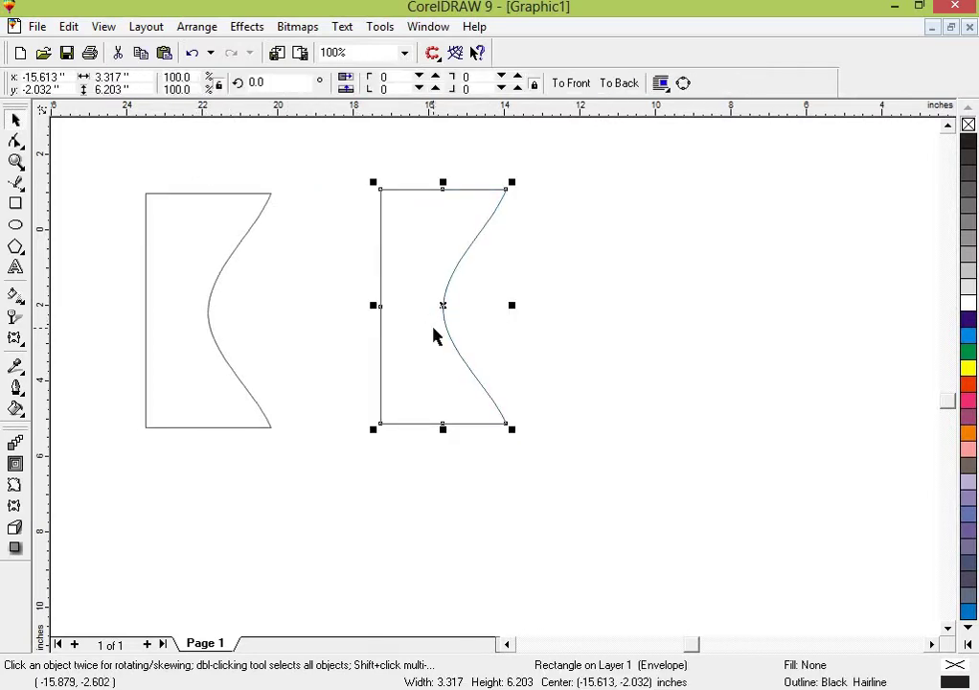
key("ctrl+z")
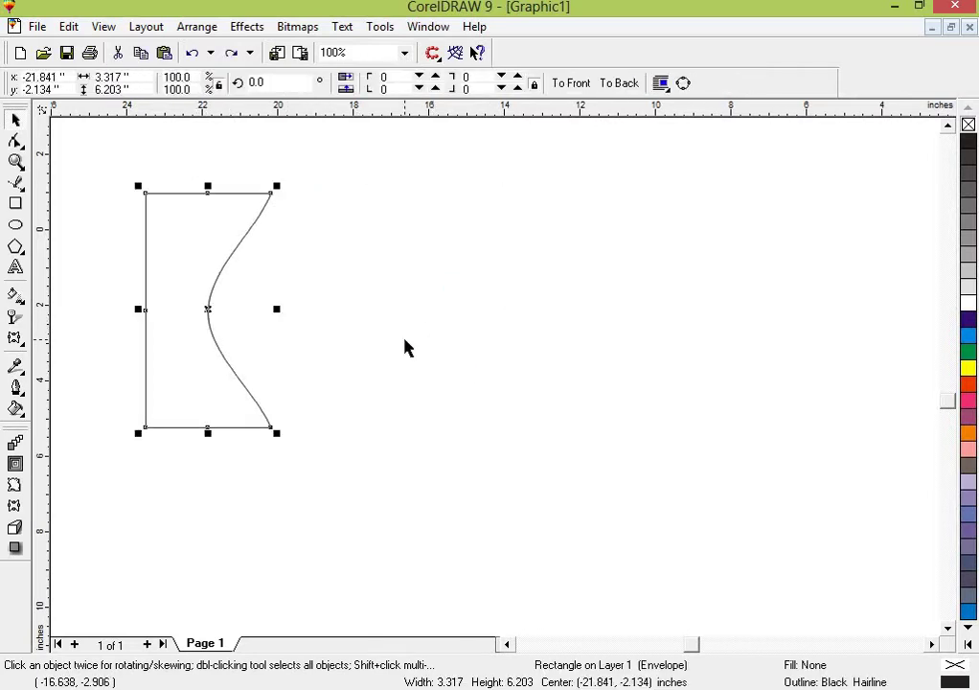
Try duplicating the curved shape at repeated spacing to the right to make two copies, and delete both copies.
left_click(343, 352)
left_click(234, 368)
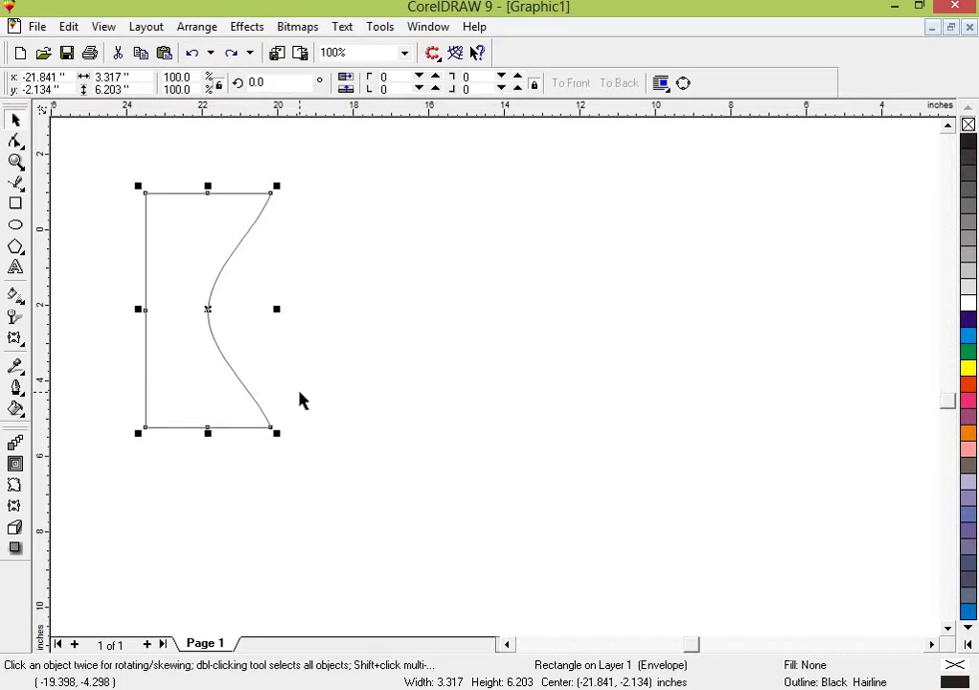
key("ctrl+d")
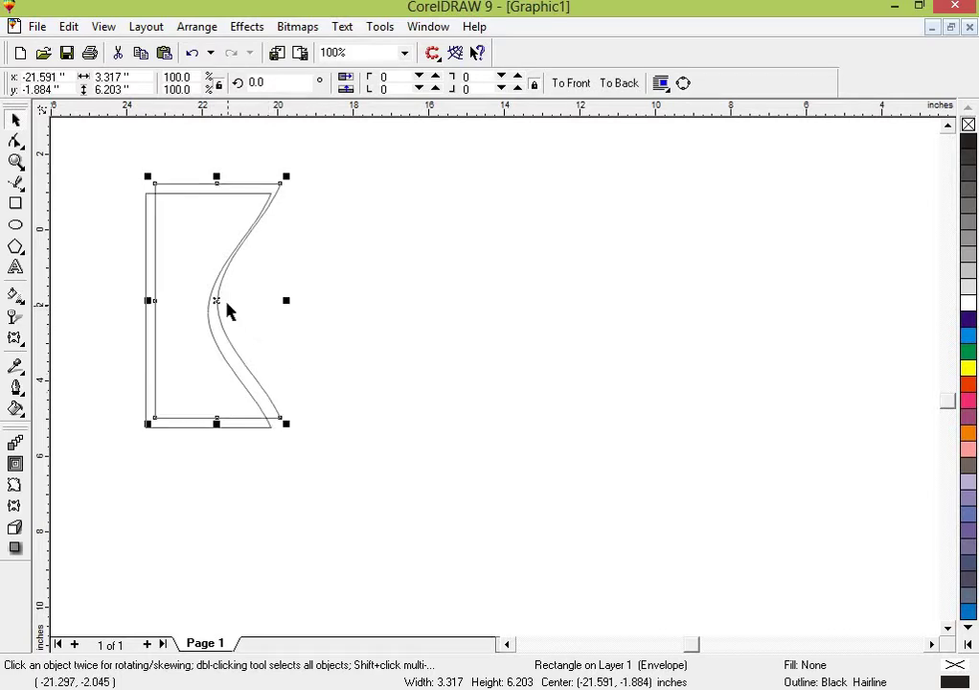
left_click_drag(227, 305, 438, 337)
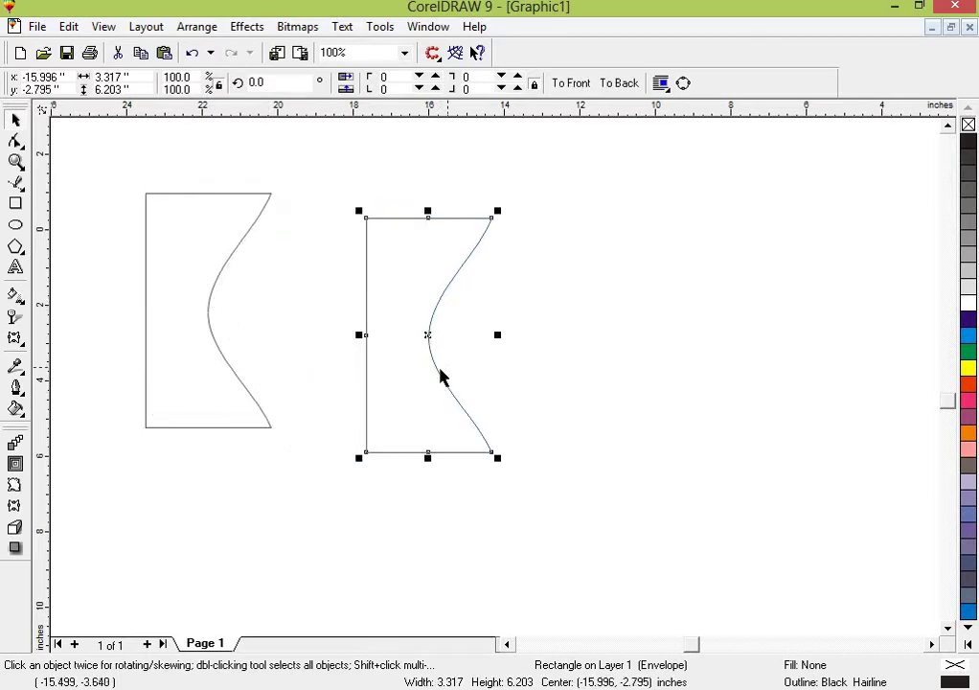
key("ctrl+d")
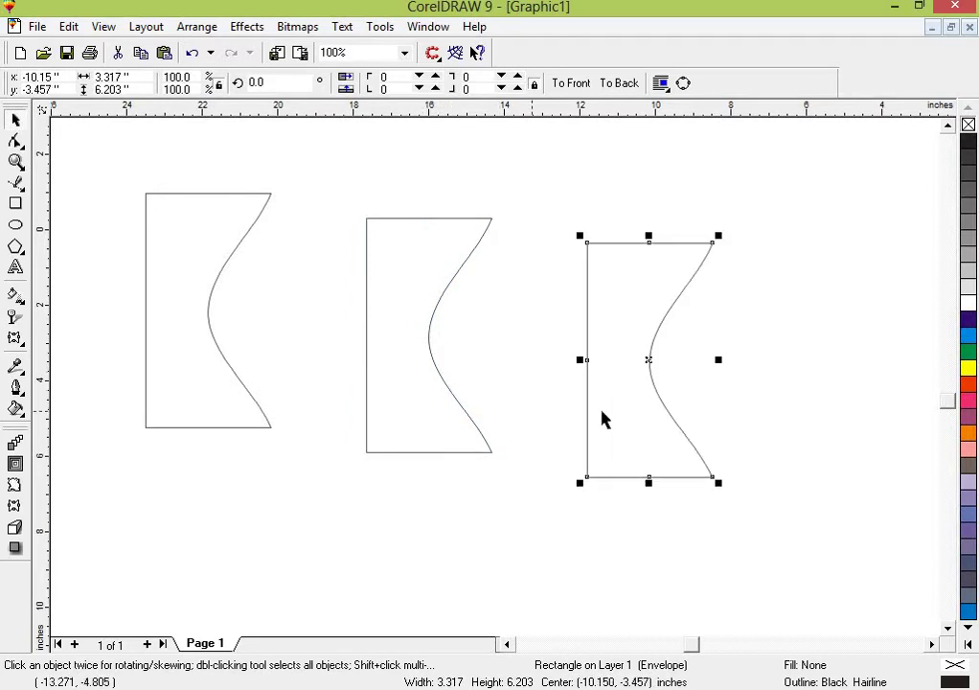
left_click(431, 415)
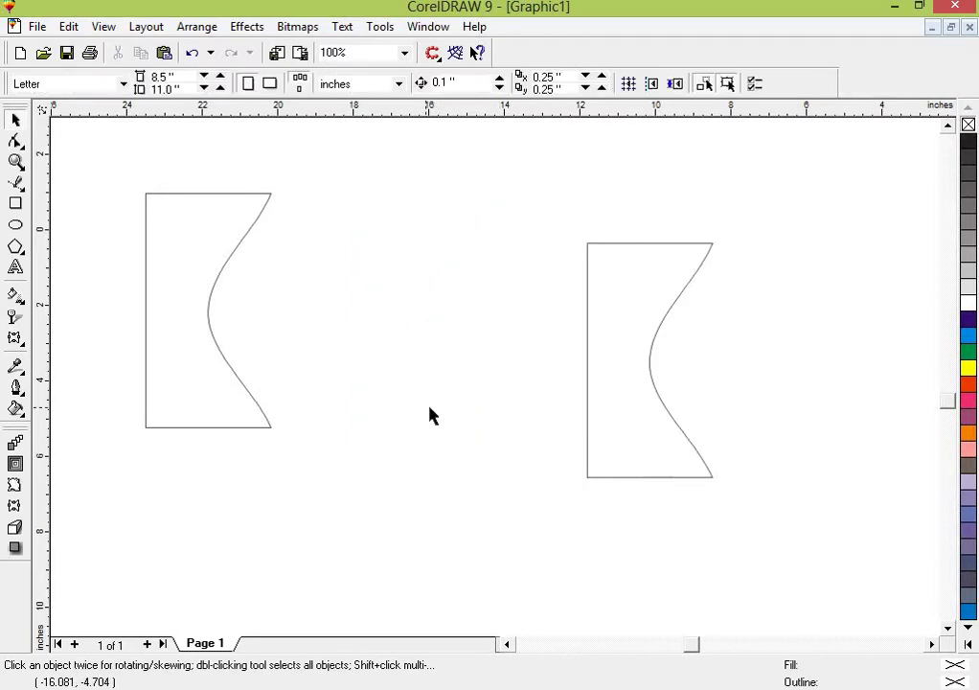
left_click(588, 410)
key("Delete")
Duplicate the curved shape in place and nudge the copy horizontally right by about 4.1 inches, clear of the original.
left_click(230, 363)
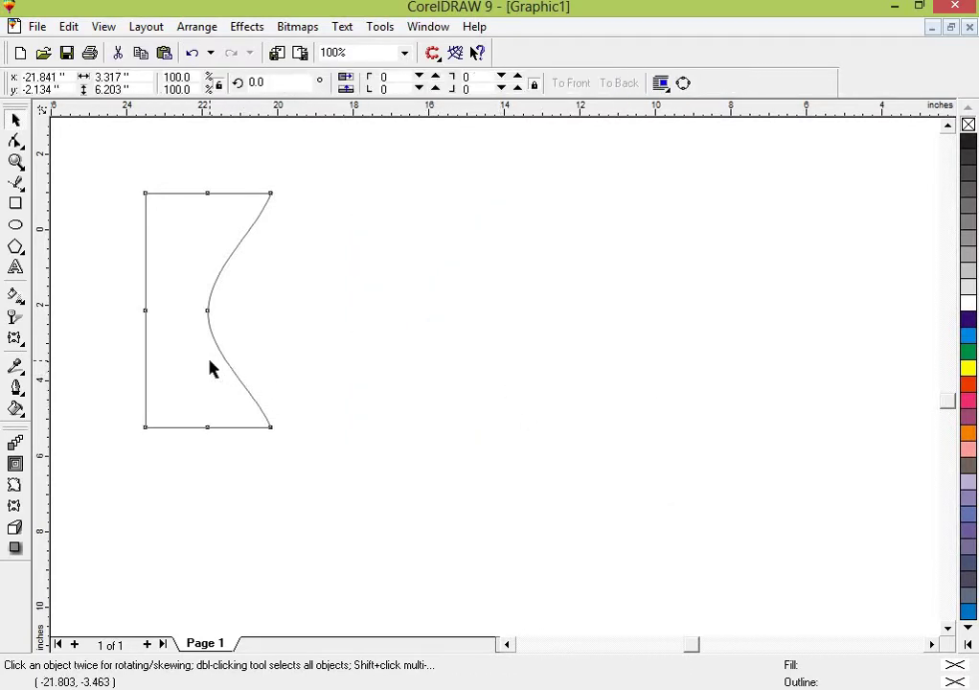
left_click(280, 225)
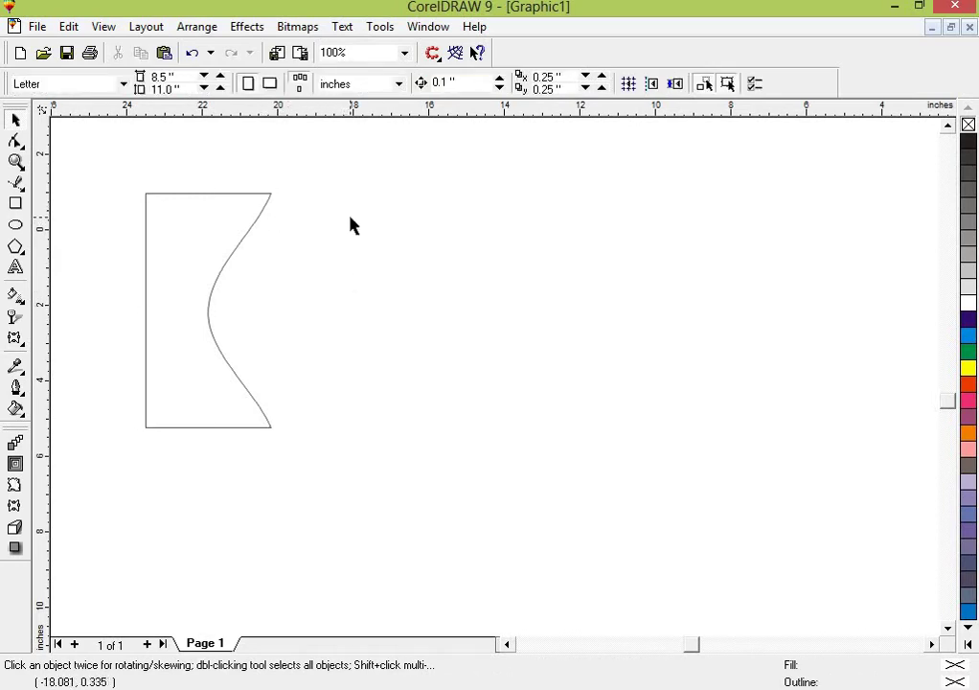
left_click(180, 288)
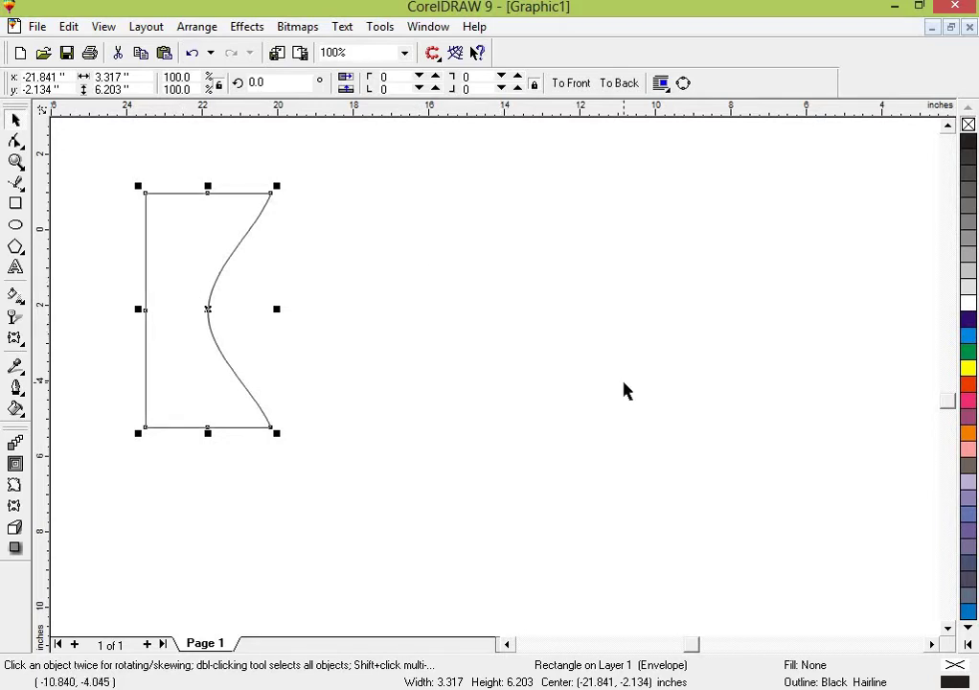
key("Right")
key("Right")
key("Right")
key("Right")
key("Right")
key("Right")
key("Right")
key("Right")
key("Right")
key("Right")
key("Right")
key("Right")
key("Right")
key("Right")
key("Right")
key("Right")
key("Right")
key("Right")
key("Right")
key("Right")
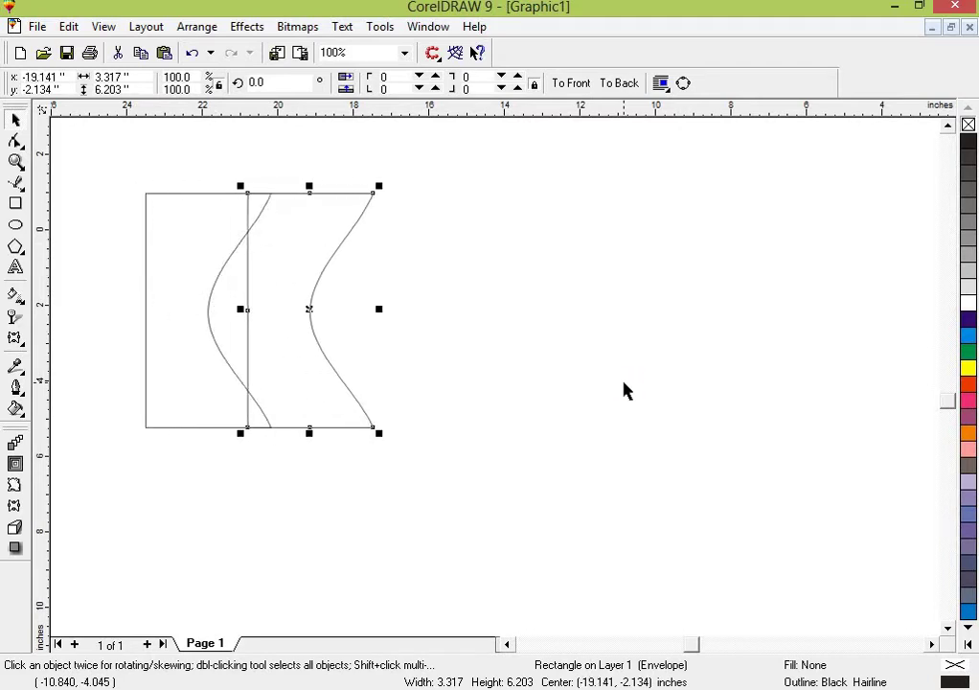
key("Right")
key("Right")
key("Right")
key("Right")
key("Right")
key("Right")
key("Right")
key("Right")
key("Right")
key("Right")
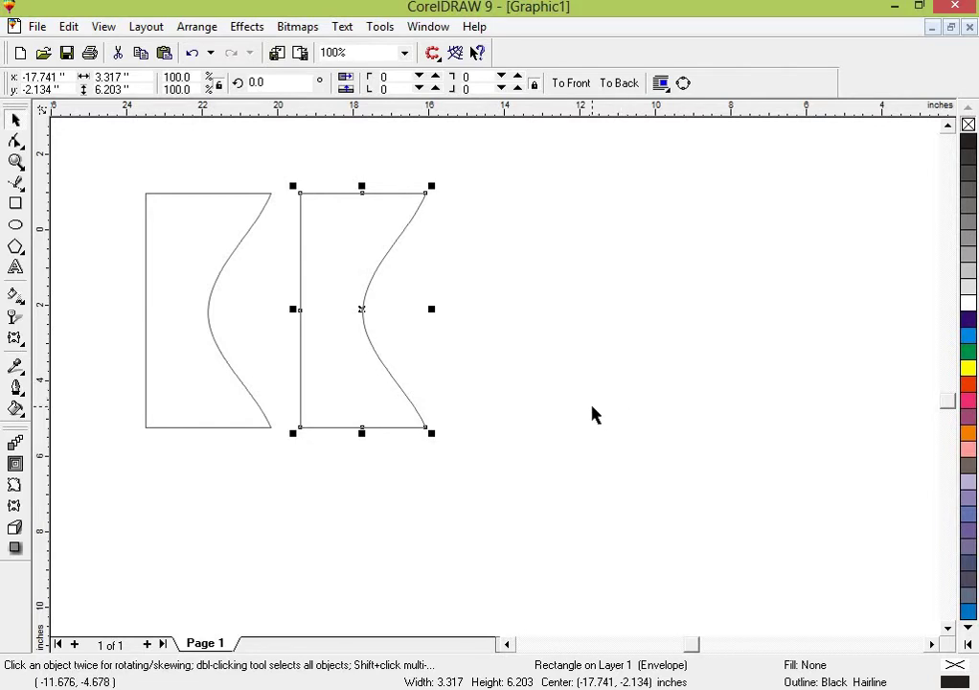
left_click(518, 411)
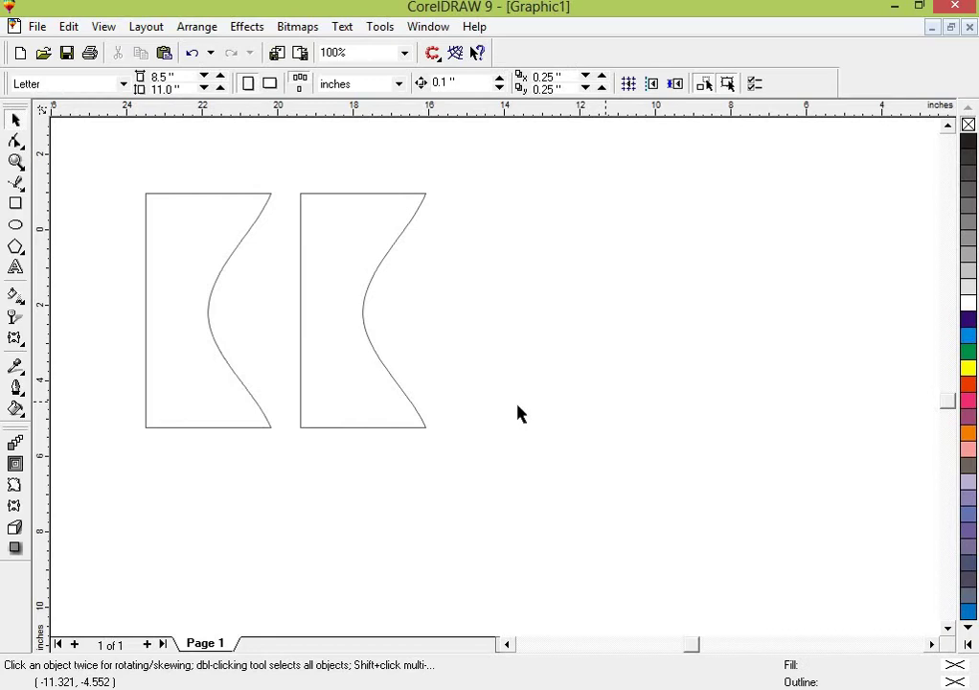
Mirror the copied curved shape horizontally so its curve faces the original's curve.
left_click(356, 285)
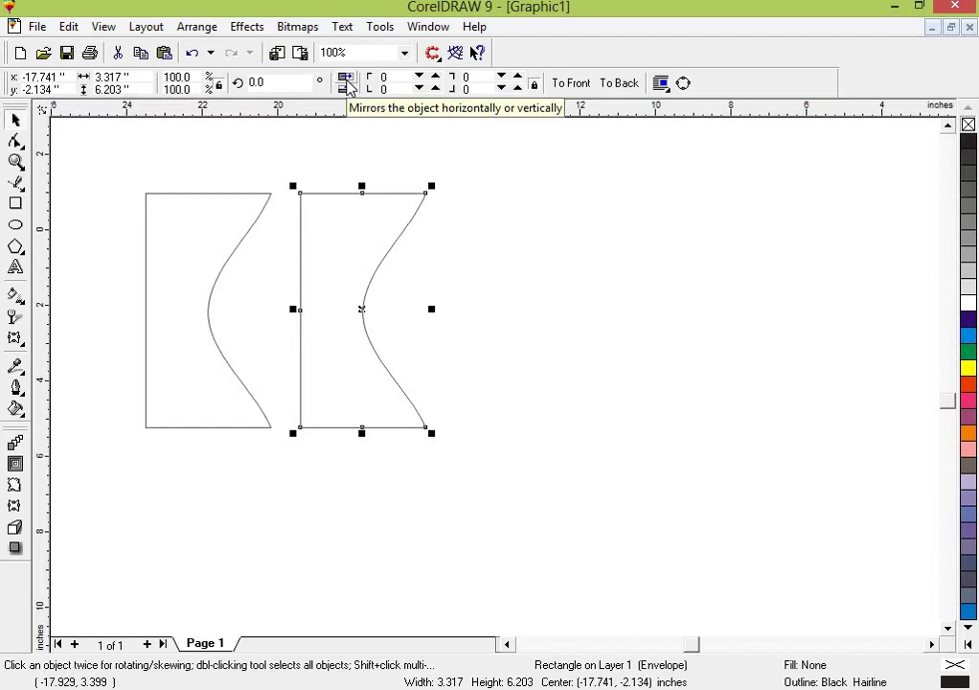
left_click(347, 84)
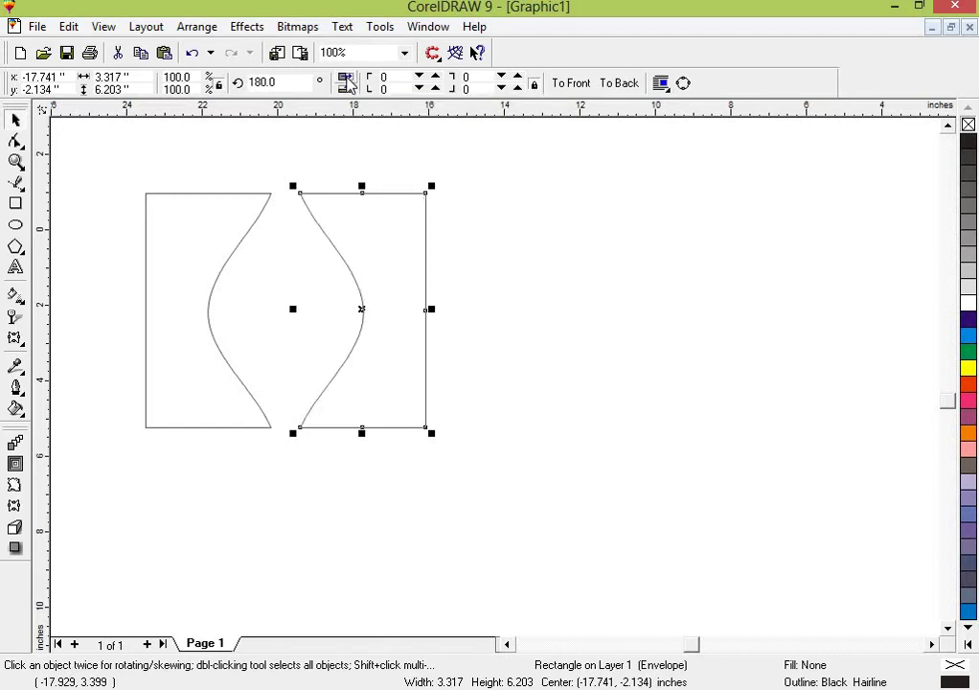
left_click(347, 84)
left_click(347, 84)
left_click(347, 83)
left_click(347, 84)
left_click(347, 84)
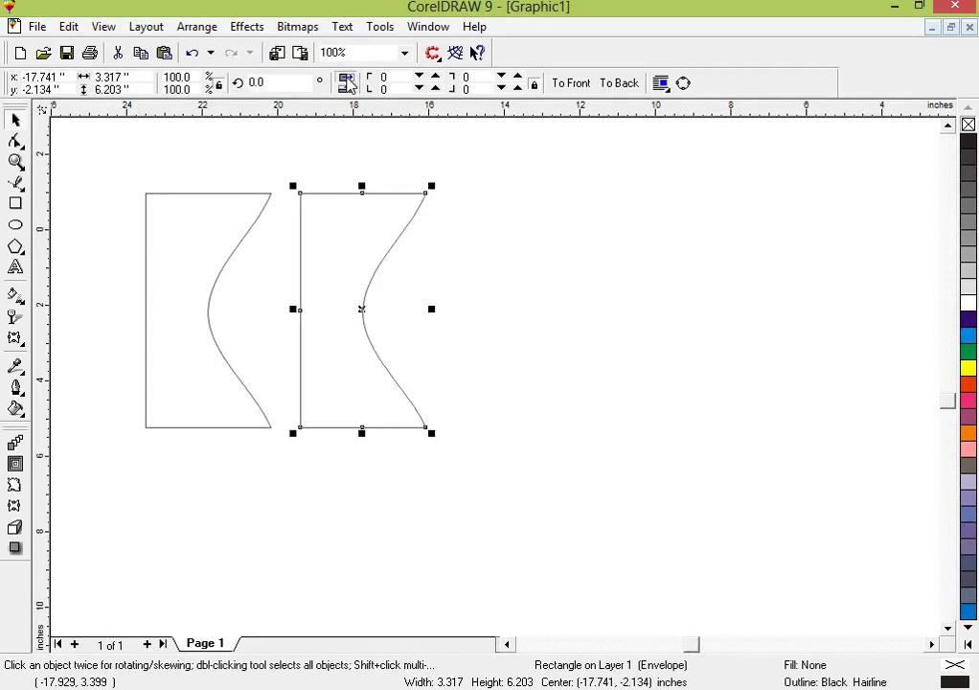
left_click(347, 84)
Nudge the mirrored shape 0.2 inches left toward the original and deselect it.
left_click(389, 356)
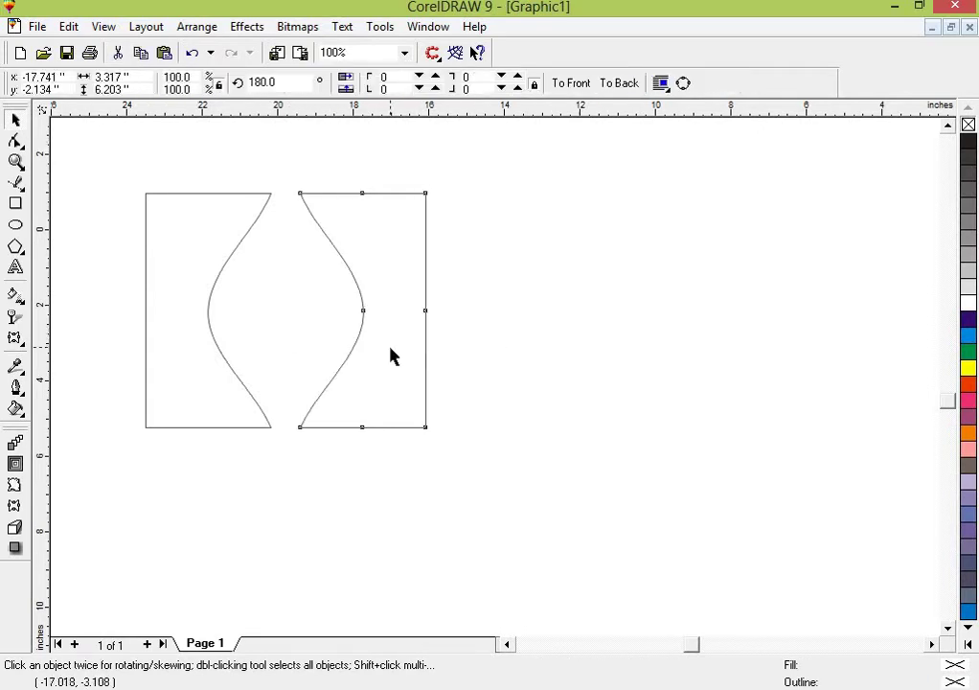
key("Left")
key("Left")
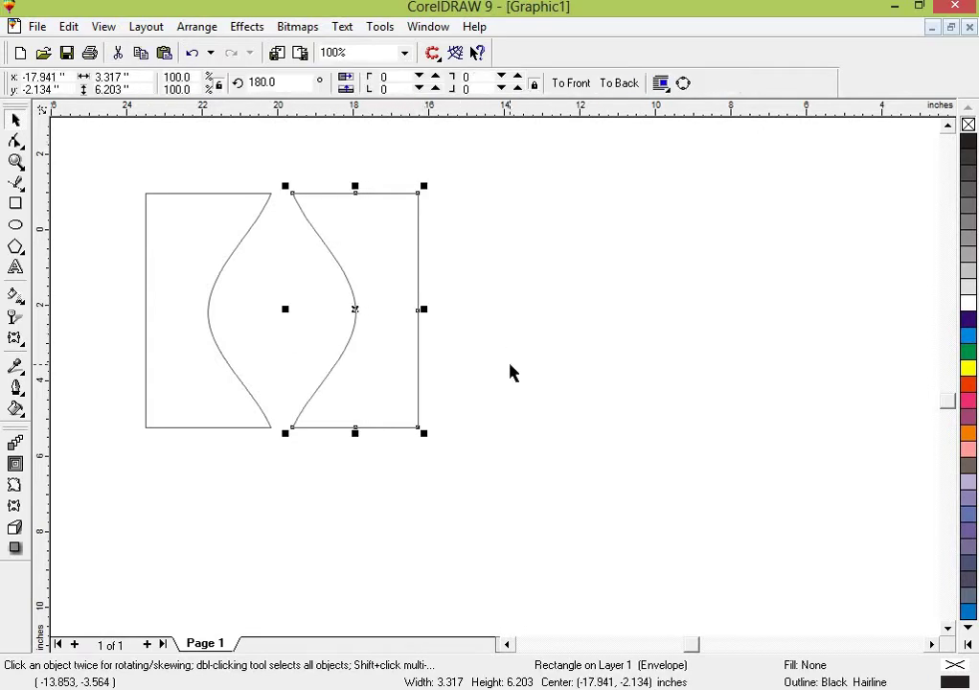
left_click(506, 369)
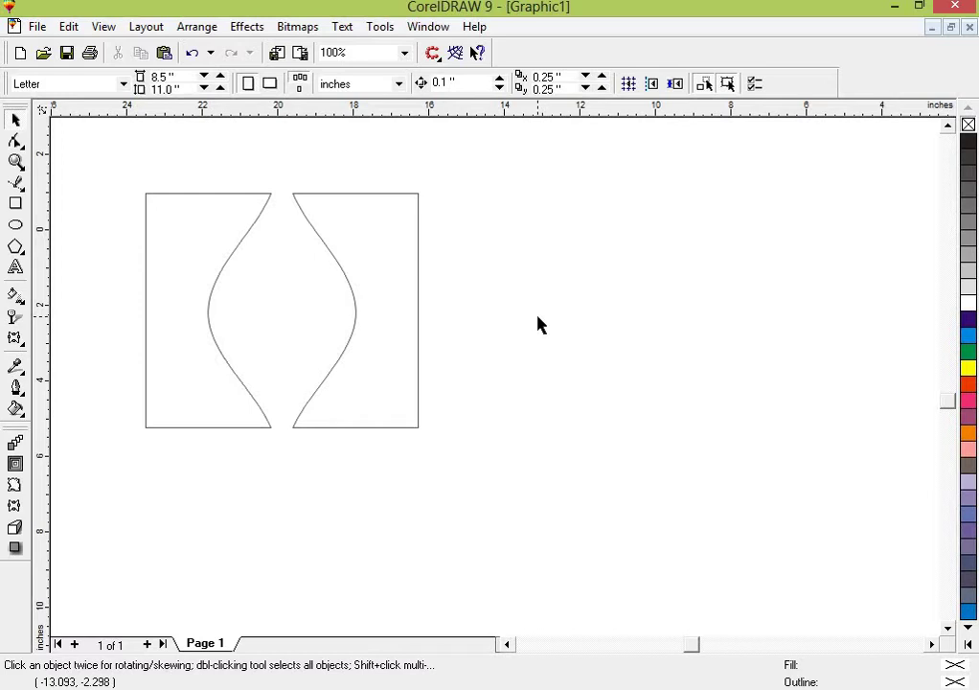
Add the artistic text "HP" in the empty area to the right of the two curved shapes.
key("F8")
left_click(536, 283)
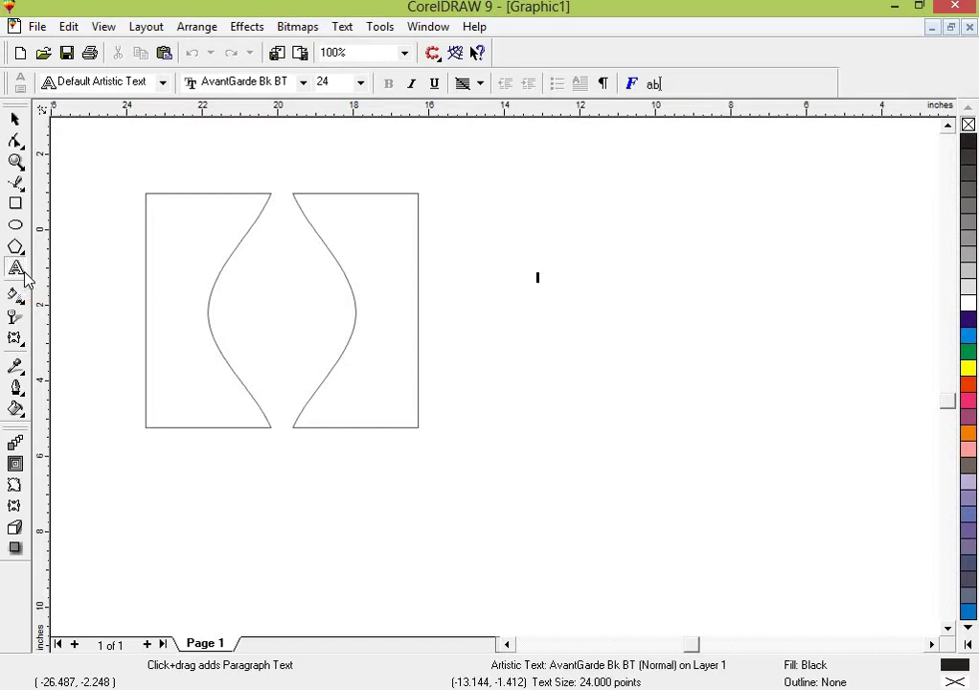
left_click(568, 305)
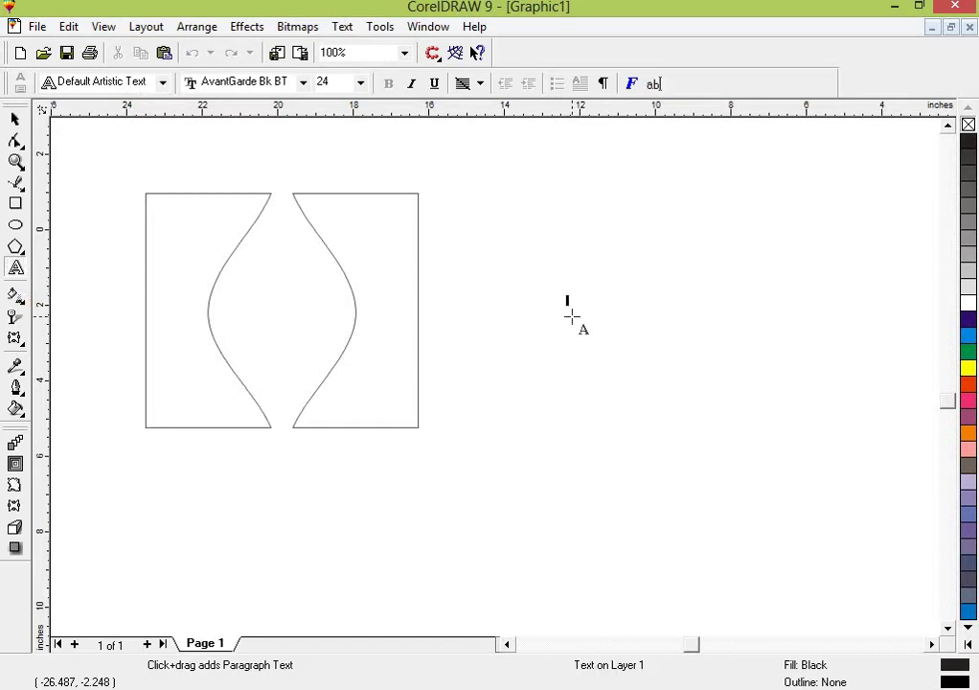
type("HP")
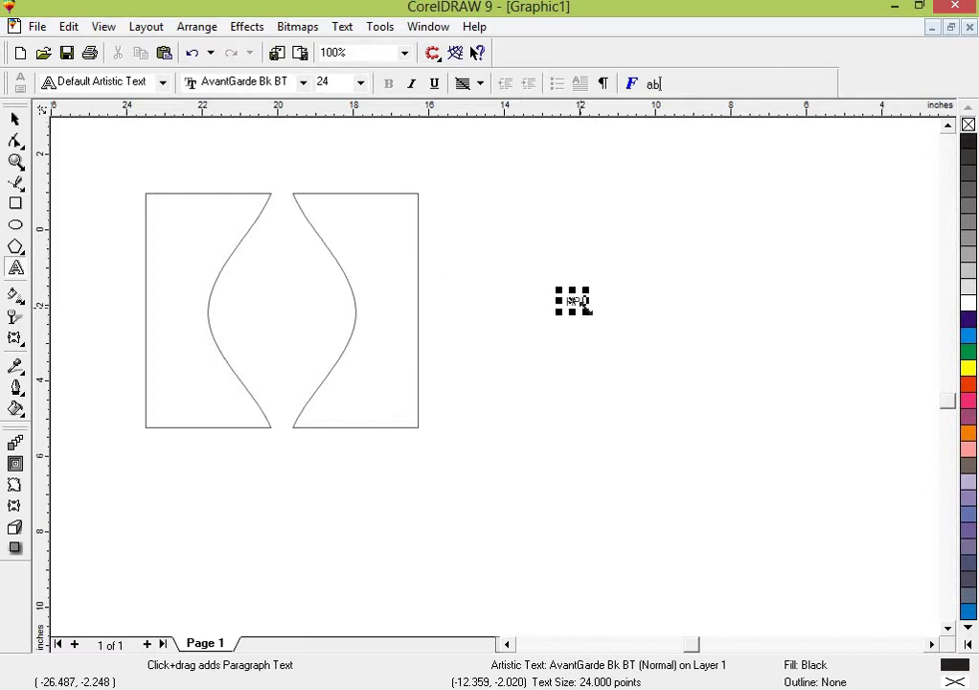
key("ctrl+space")
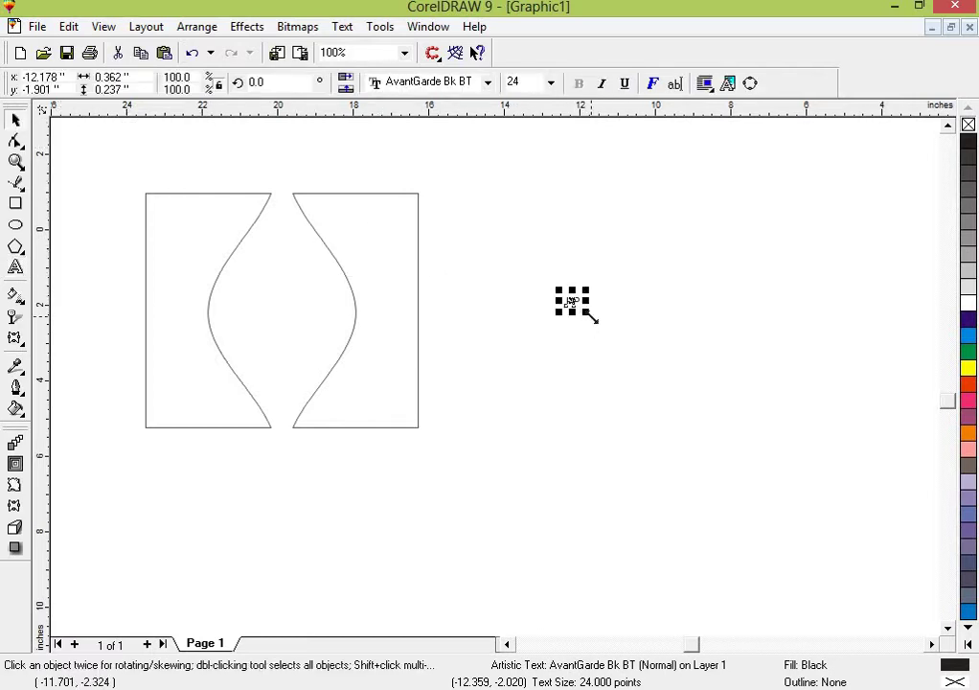
Enlarge the HP text proportionally to about 208 points and place it between the two facing curves.
left_click_drag(591, 317, 695, 384)
left_click_drag(623, 334, 270, 317)
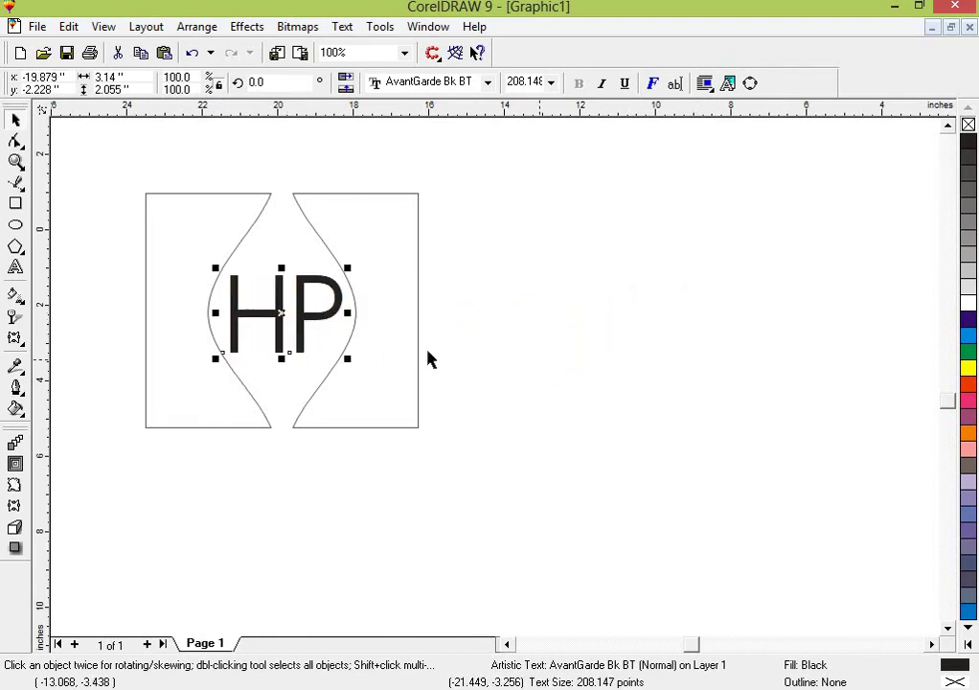
left_click(285, 316)
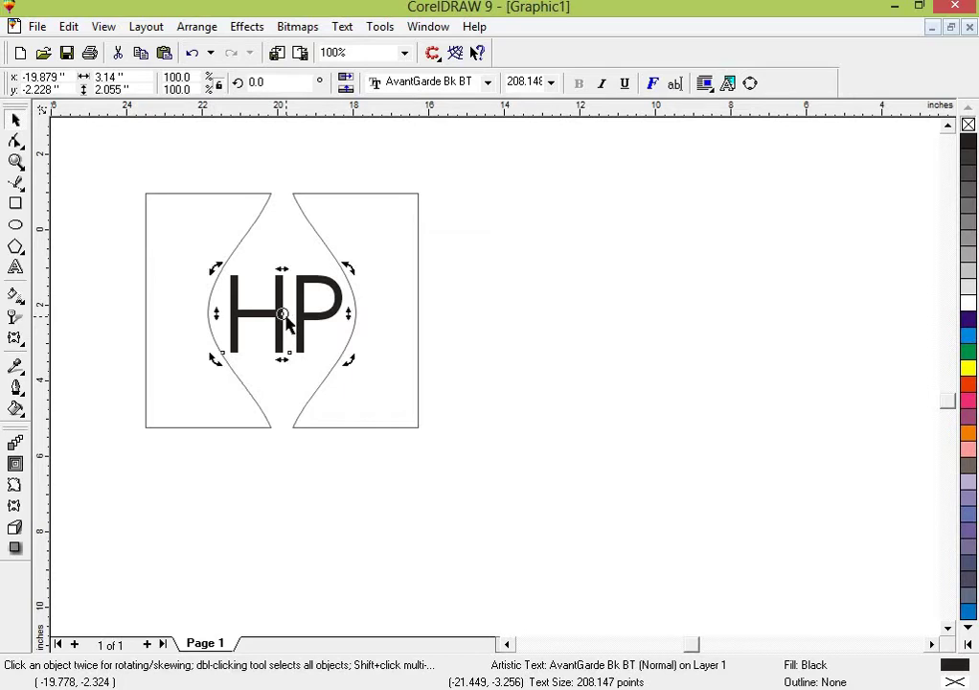
left_click(285, 321)
Move the HP text clear to the right of the shapes and convert it to paragraph text.
left_click_drag(286, 321, 585, 273)
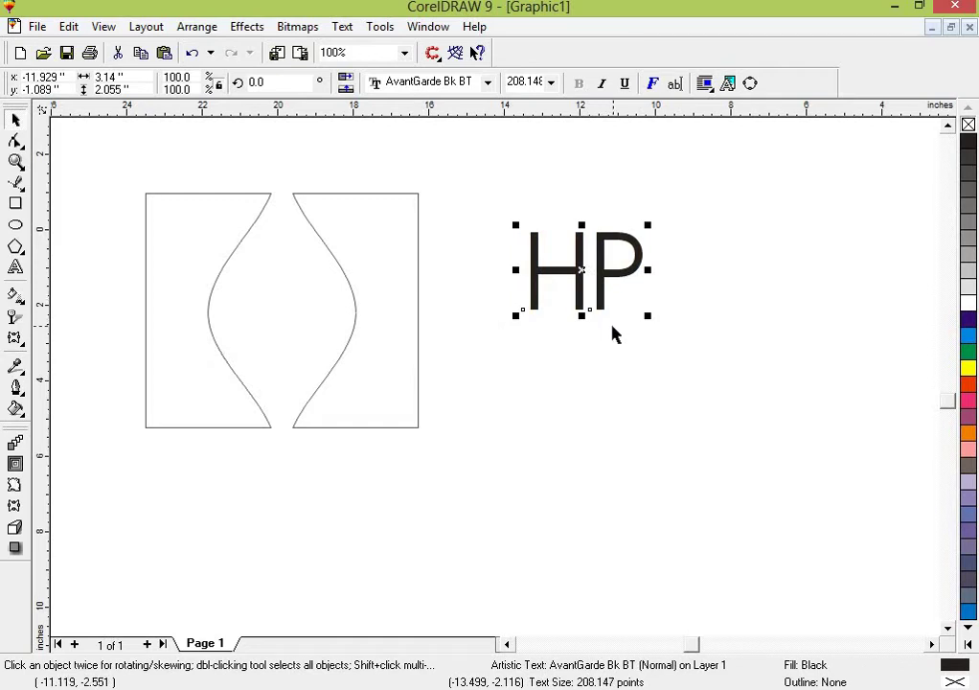
left_click(614, 332)
left_click(610, 285)
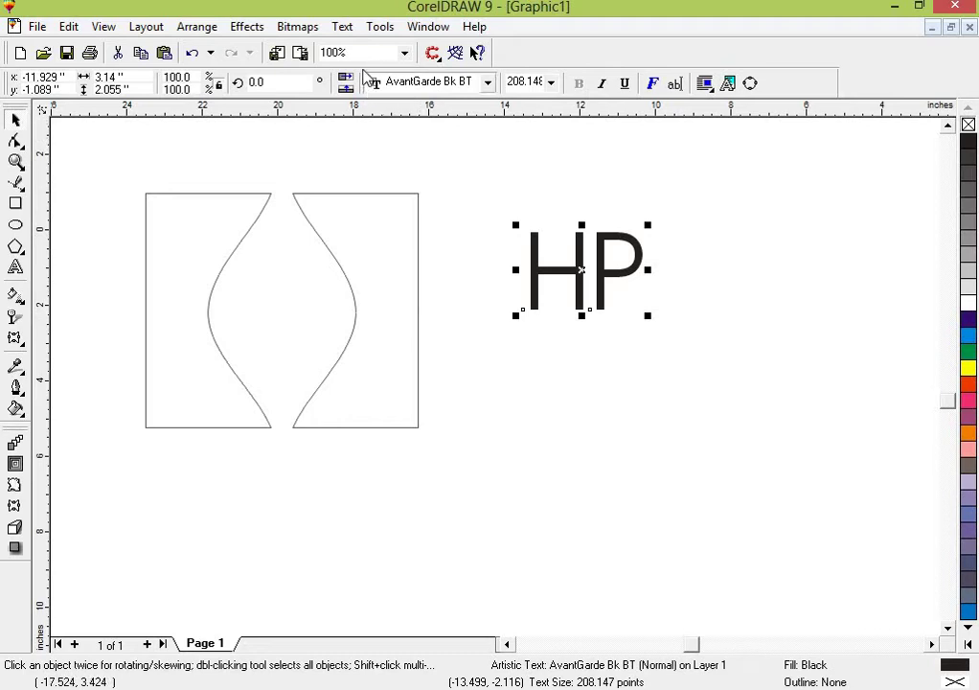
left_click(351, 32)
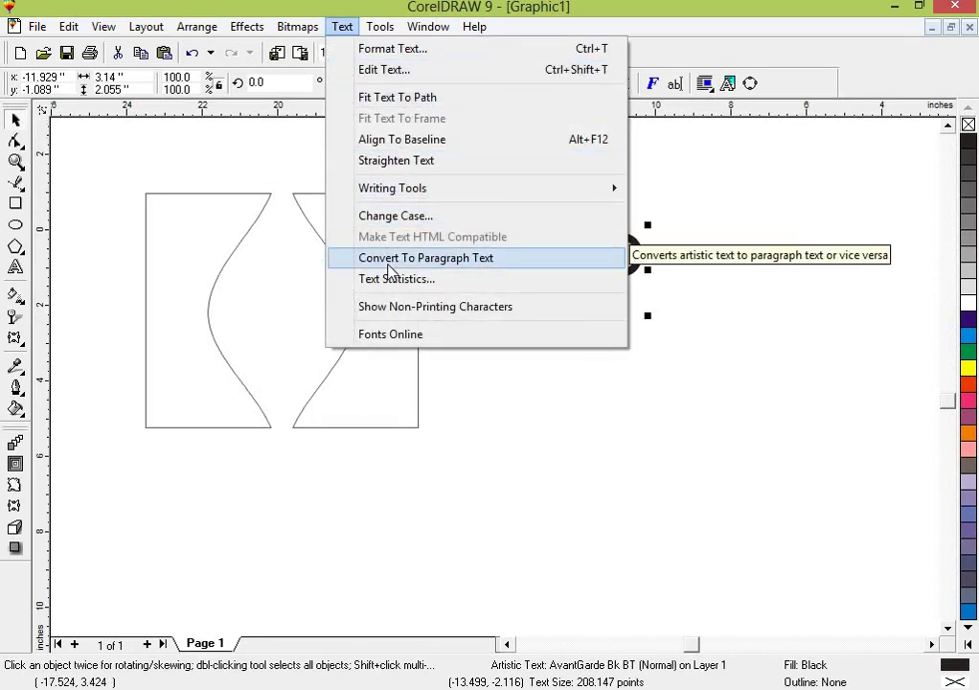
left_click(486, 261)
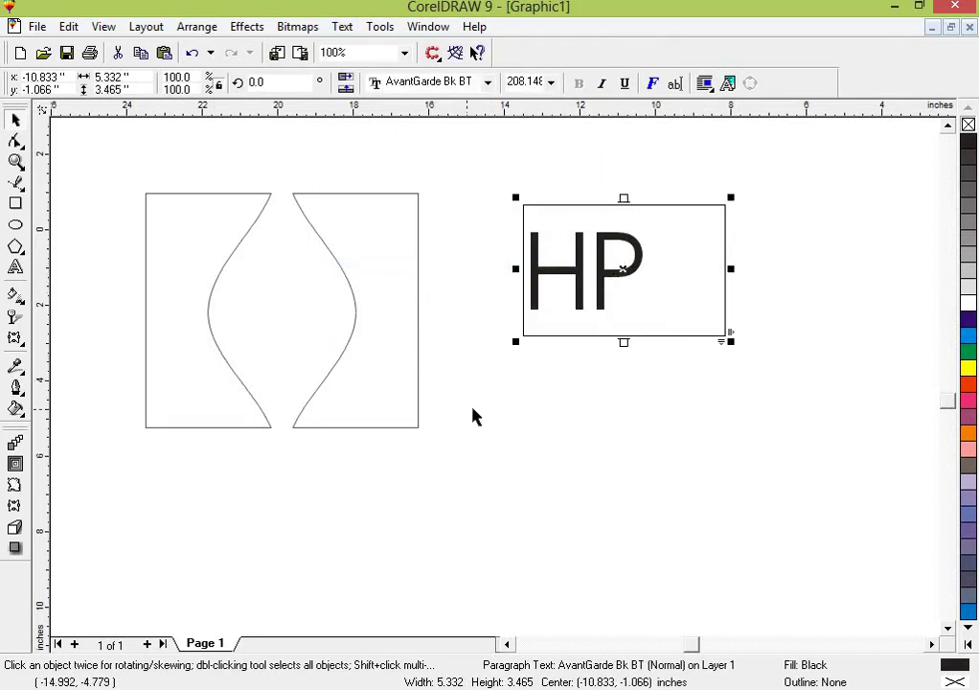
Create a paragraph text frame about 7.2 by 4.3 inches below the HP text and fill it with sample text beginning with "HP".
left_click_drag(466, 397, 744, 581)
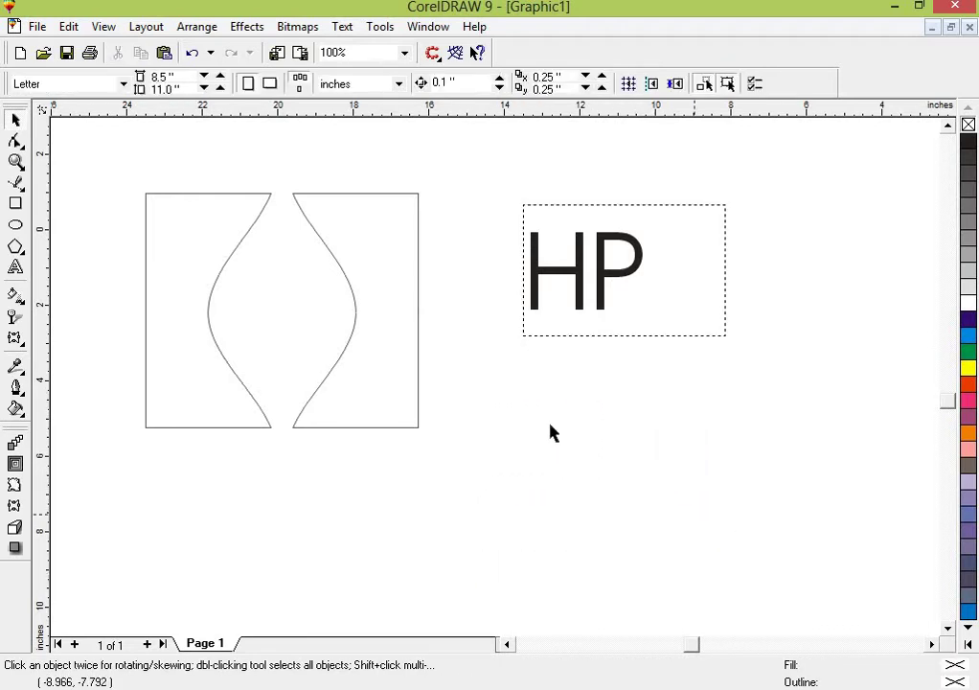
left_click(16, 268)
left_click_drag(484, 396, 757, 559)
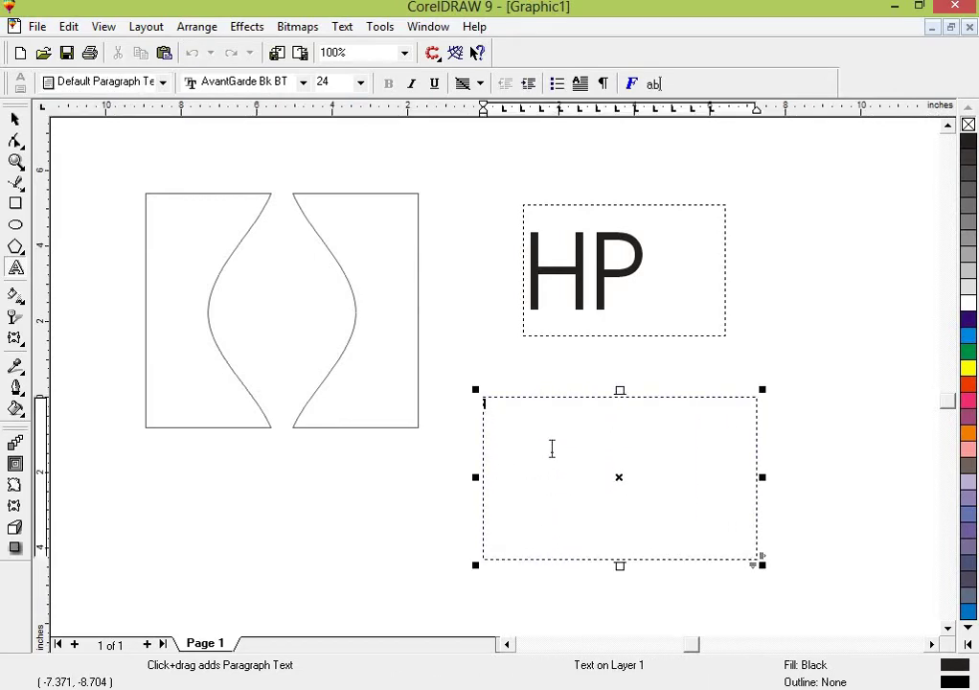
type("HP slslsksksksksksksksk")
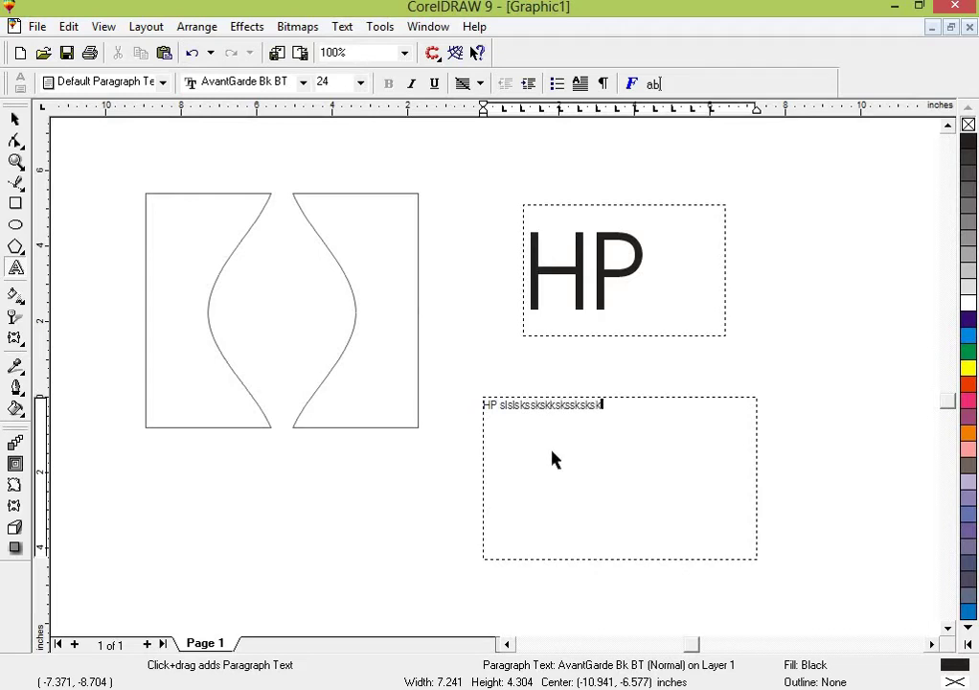
key("ctrl+space")
Convert the large HP paragraph text back to artistic text and move it between the two curved shapes.
key("ctrl+a")
left_click(662, 349)
left_click(658, 326)
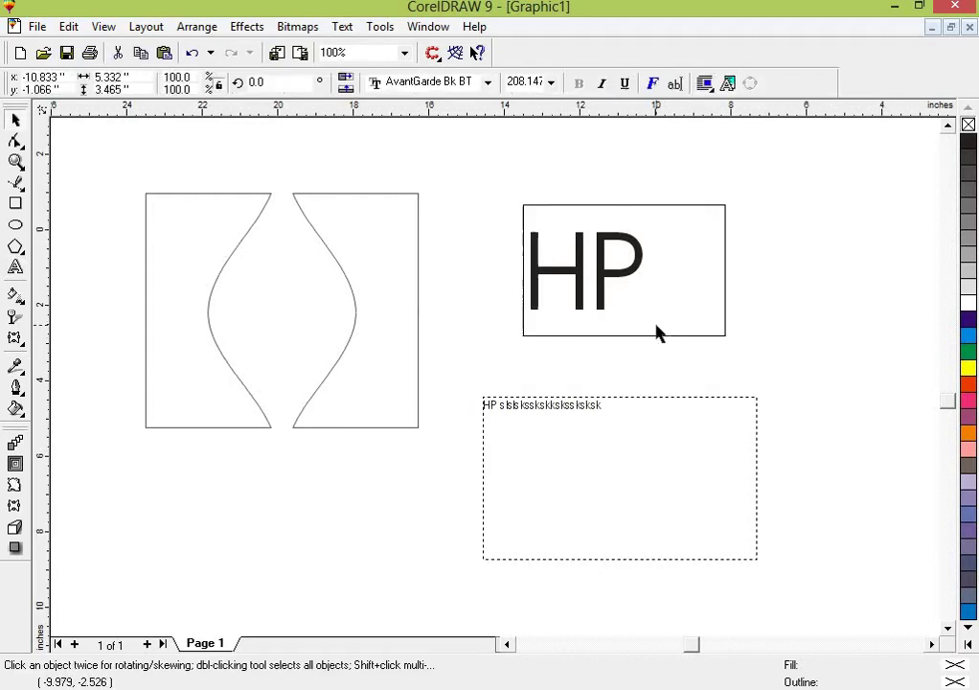
left_click(658, 332)
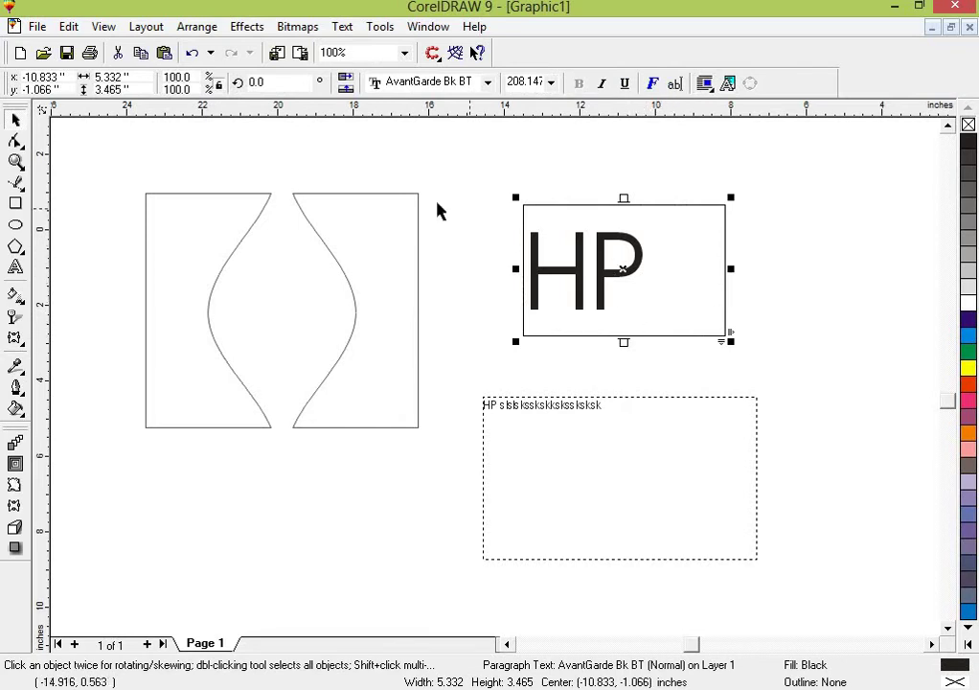
left_click(348, 31)
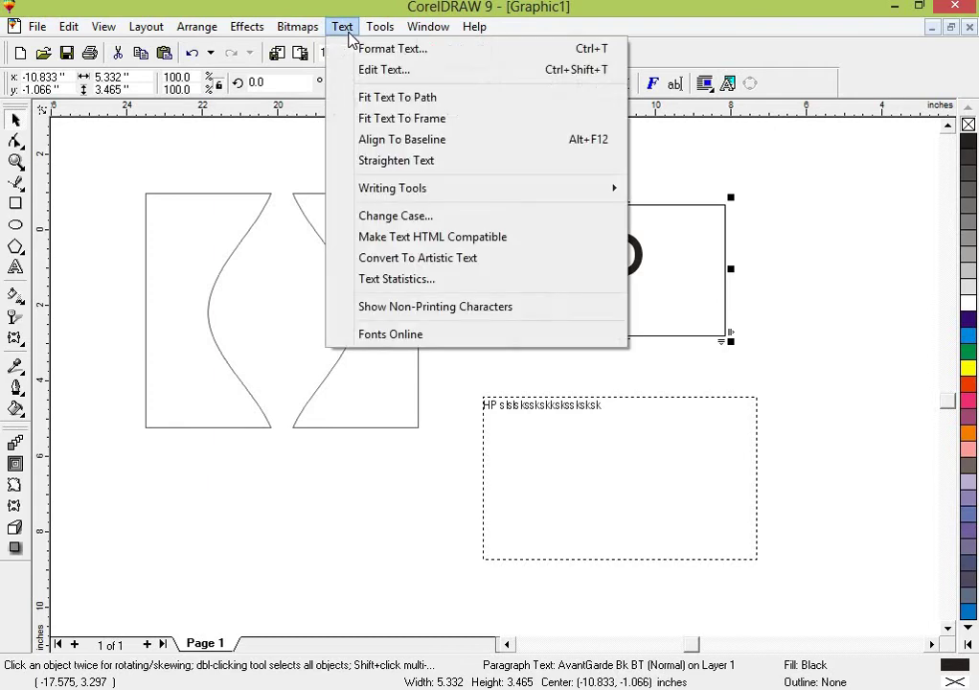
left_click(453, 272)
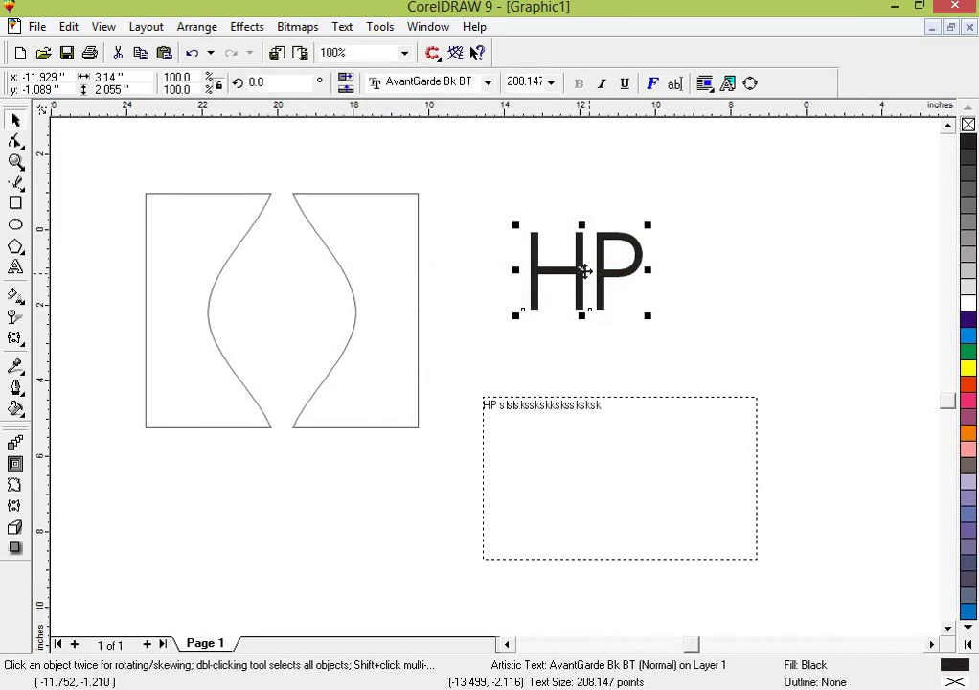
left_click_drag(585, 273, 283, 306)
Delete the sample paragraph text frame.
left_click(568, 443)
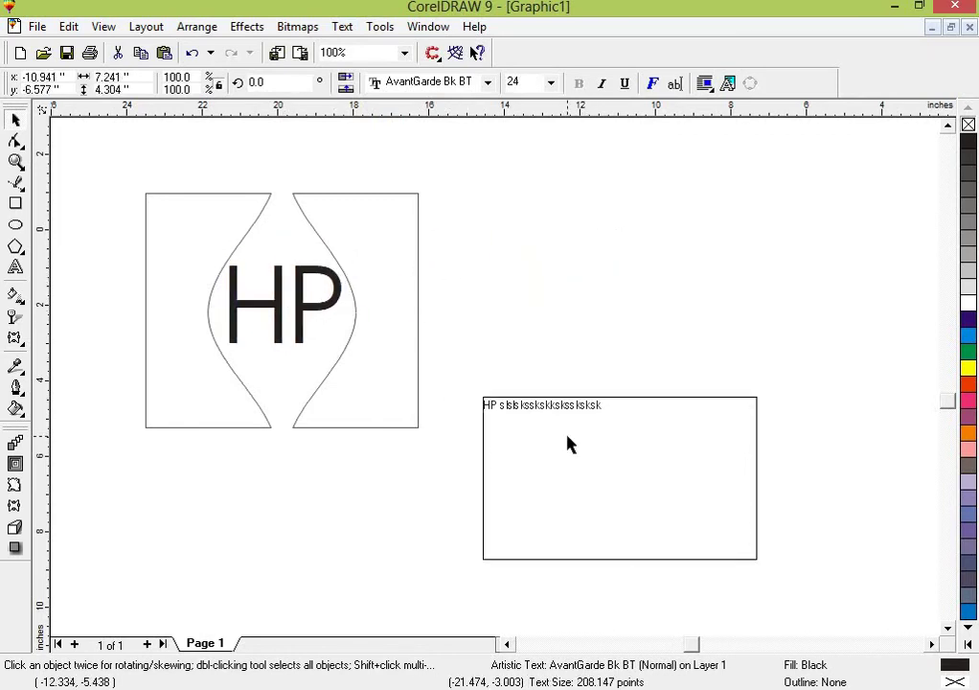
key("Delete")
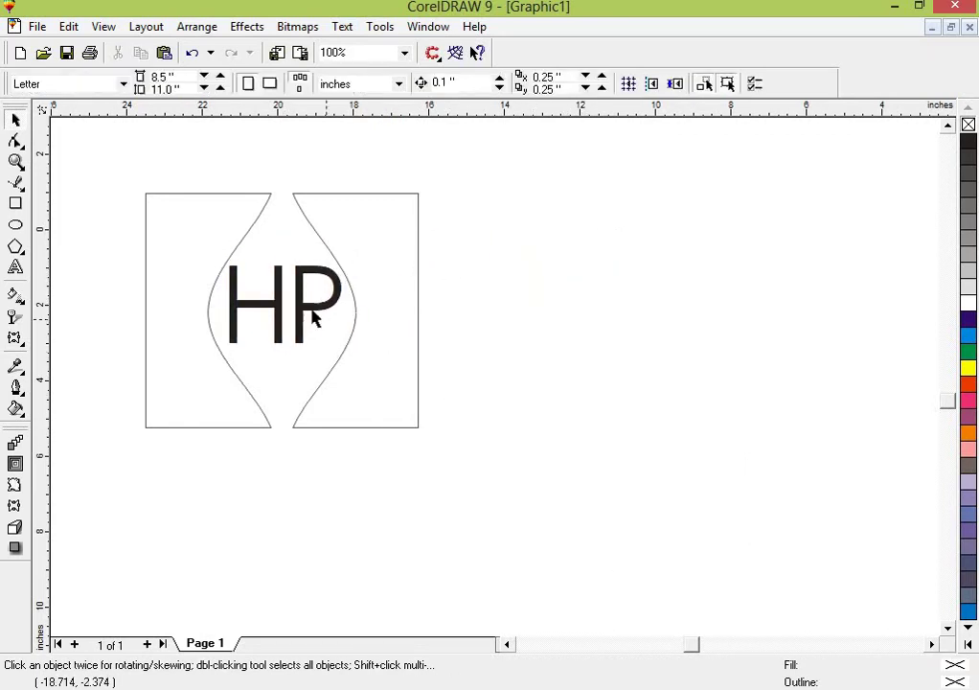
left_click(367, 314)
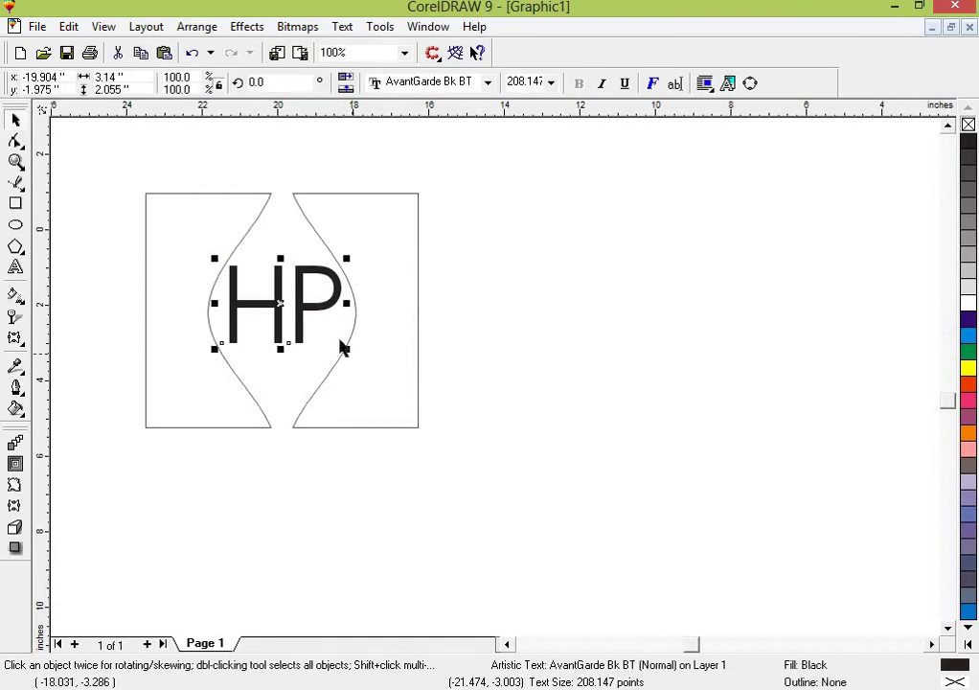
left_click(623, 339)
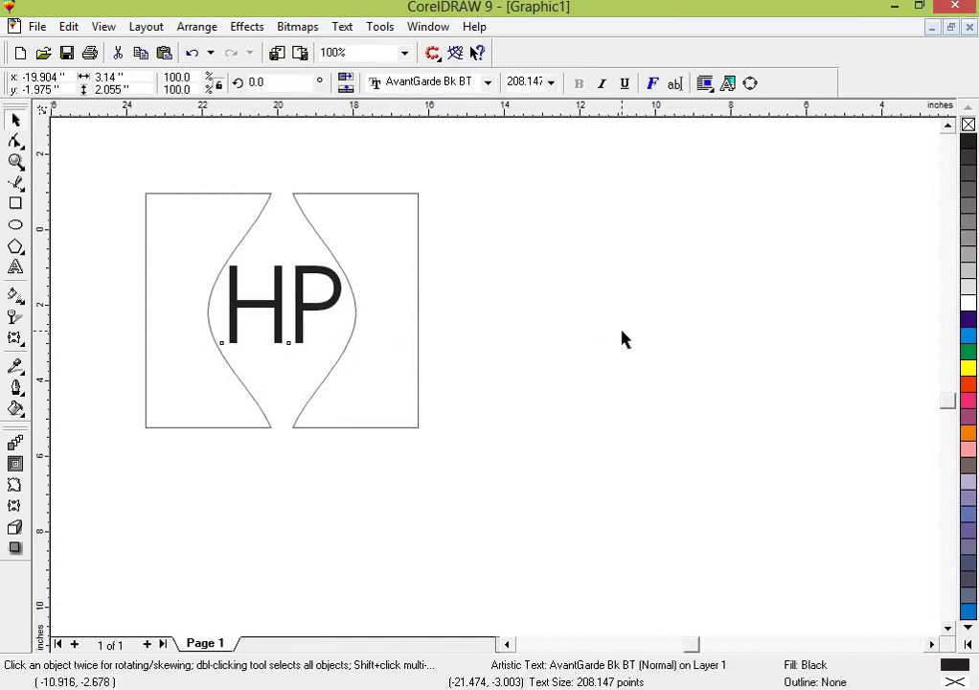
Try italic on the HP text, and set its font to Arial Black.
left_click(281, 315)
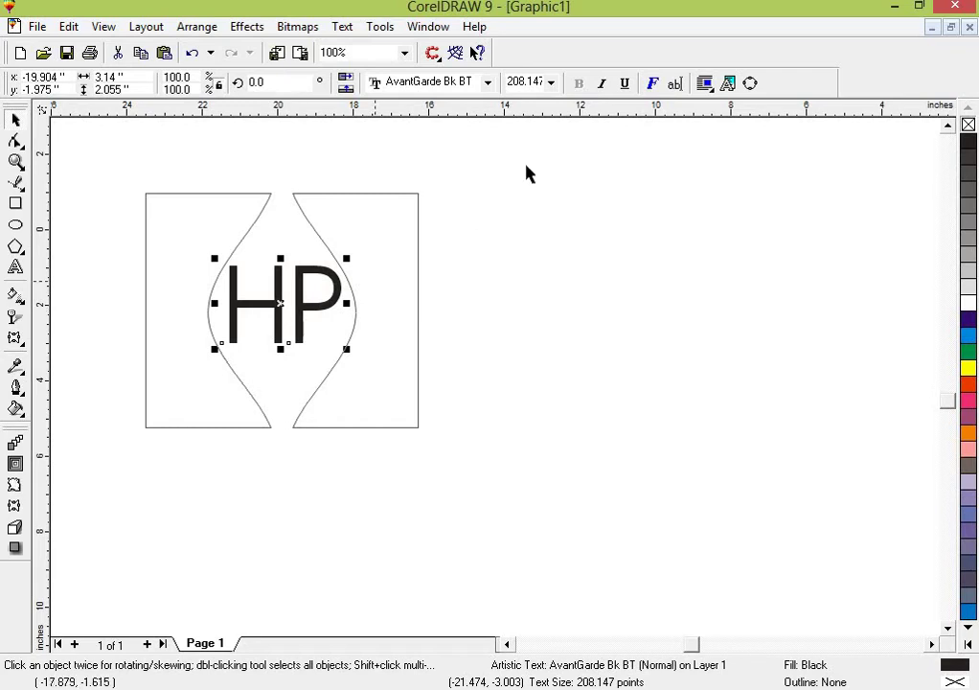
left_click(603, 84)
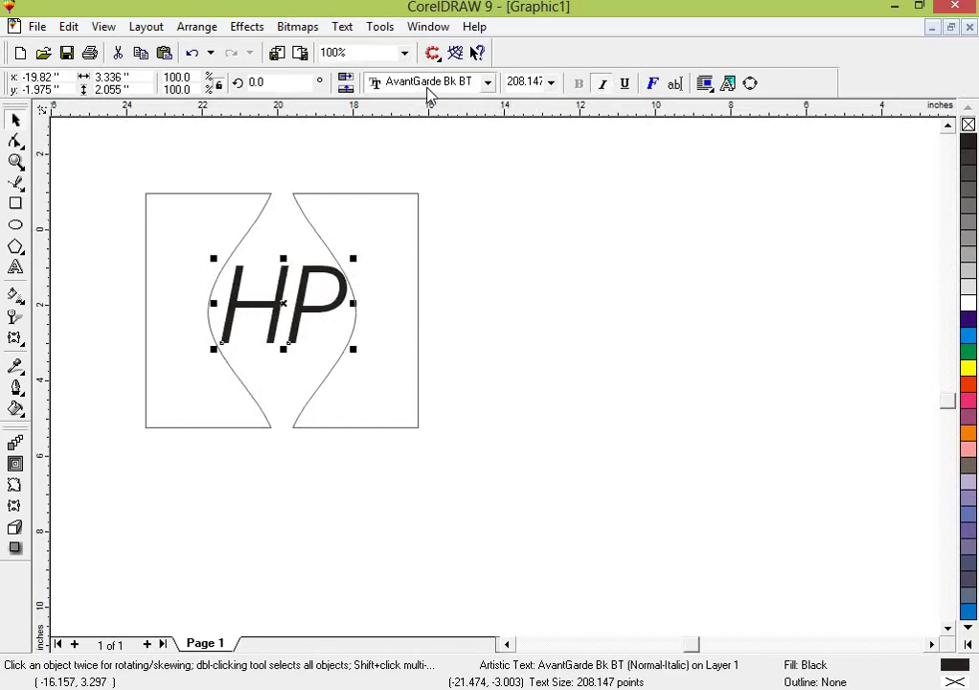
left_click(488, 84)
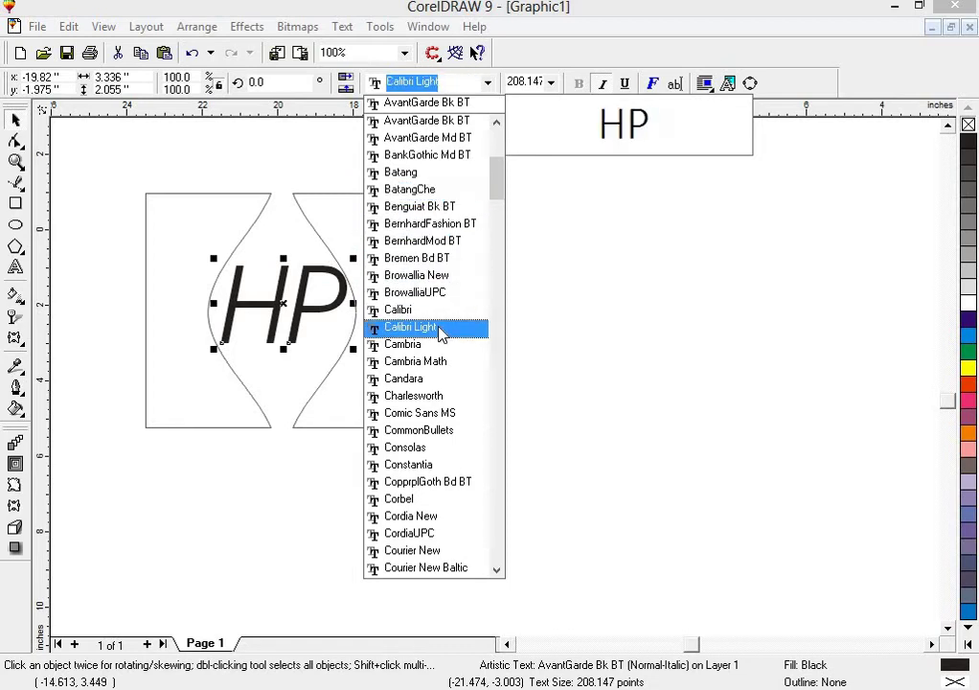
scroll(441, 332, "up", 6)
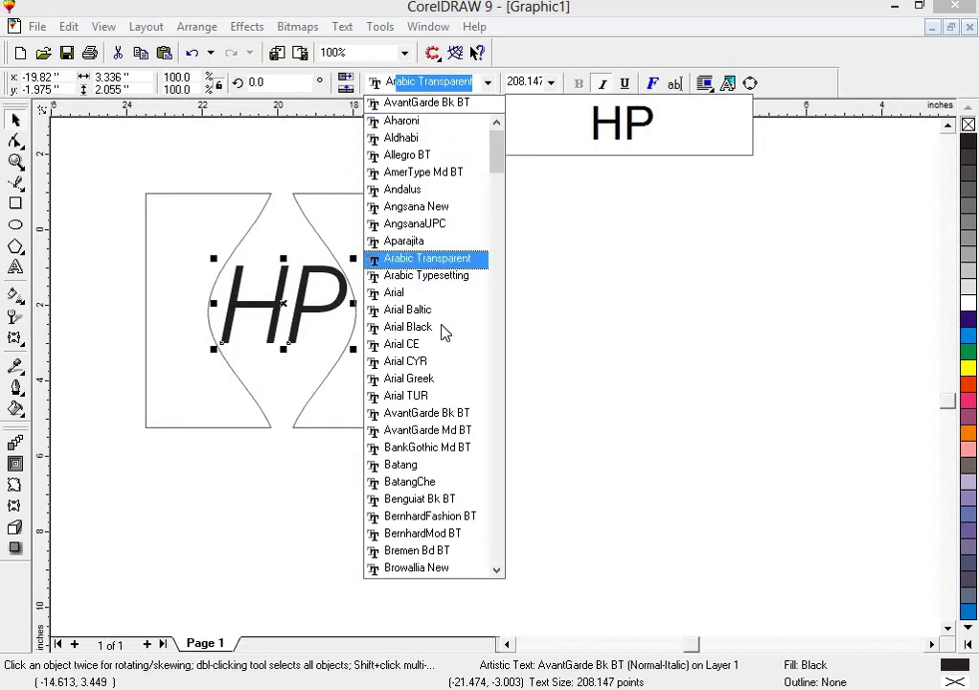
left_click(426, 327)
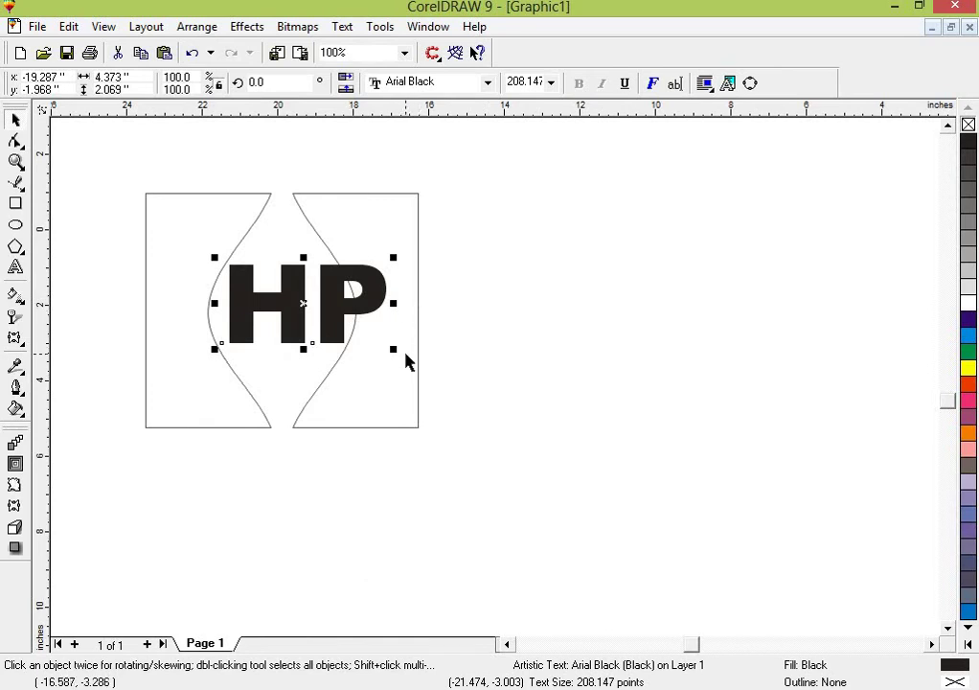
Shrink the HP text proportionally to about 151 points and reposition it slightly lower between the curves.
left_click_drag(393, 348, 349, 353)
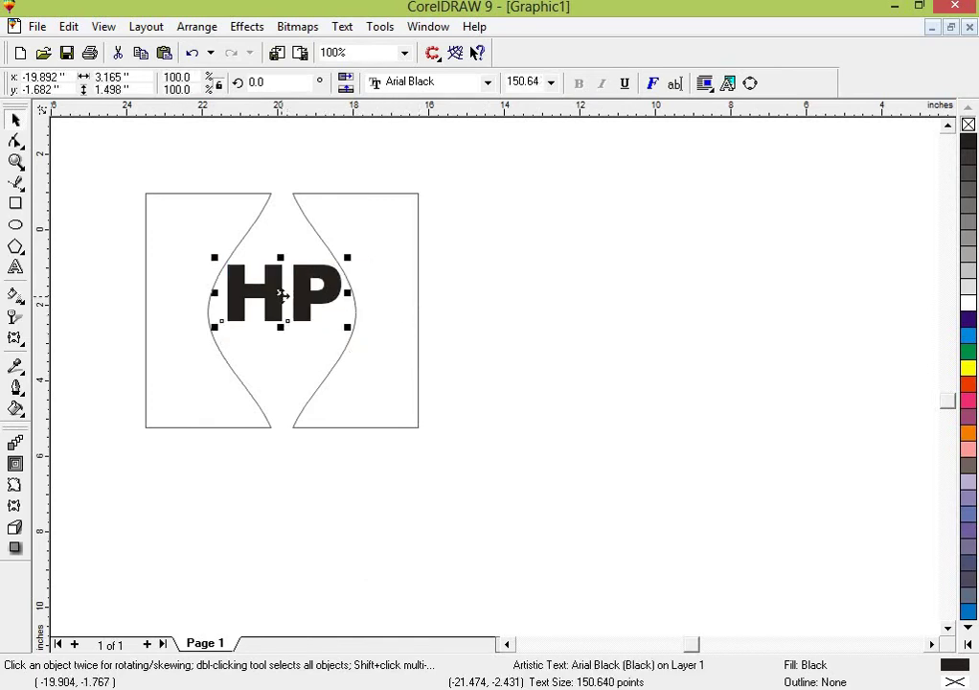
left_click_drag(303, 307, 301, 317)
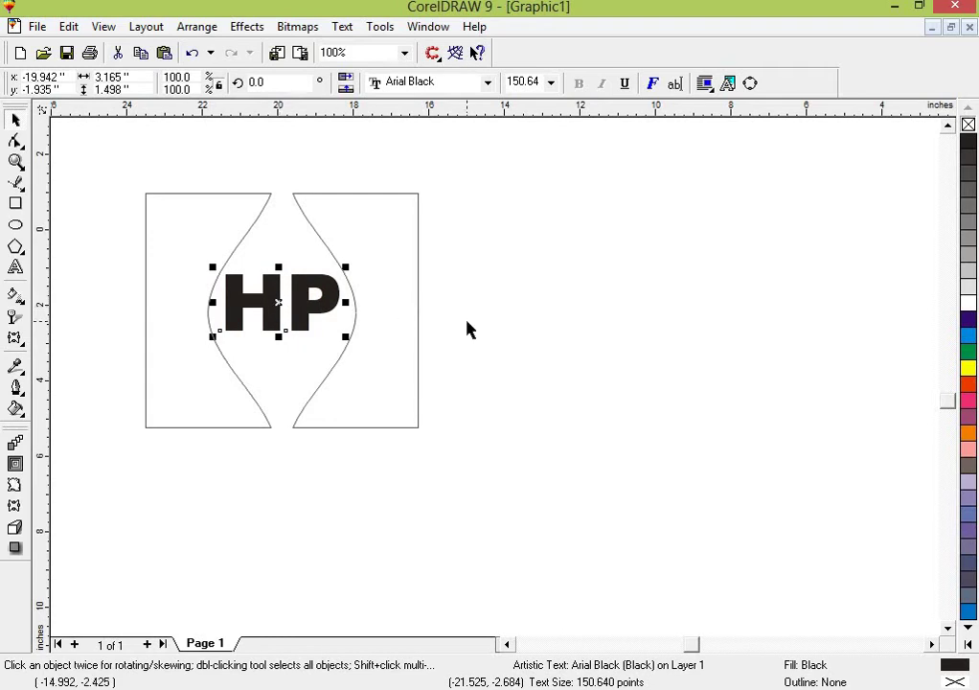
Change the case of the HP text between the curved shapes to lowercase.
left_click(343, 27)
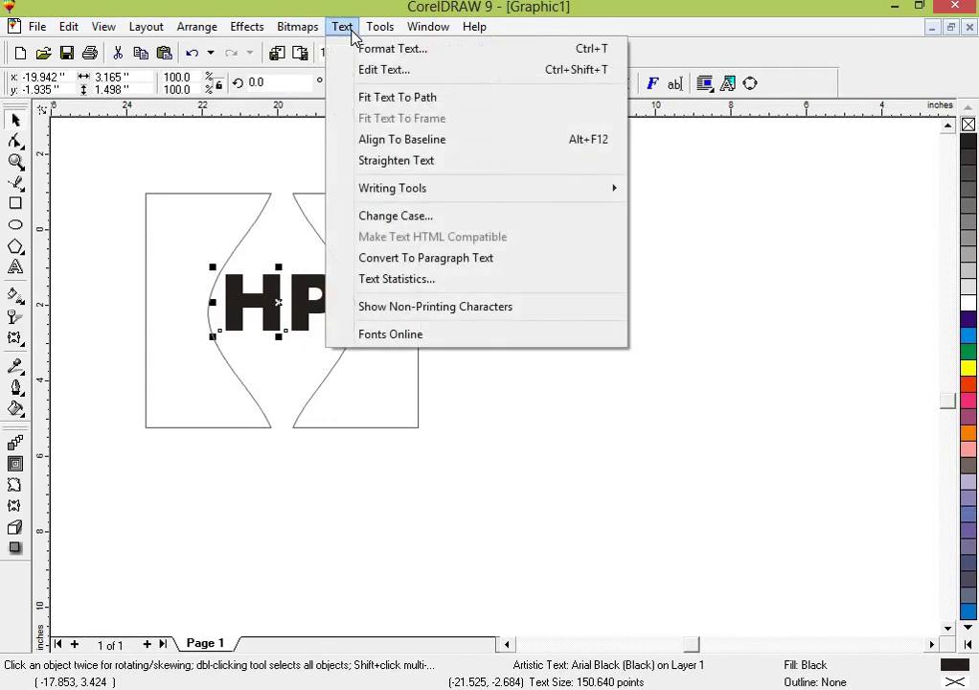
left_click(396, 219)
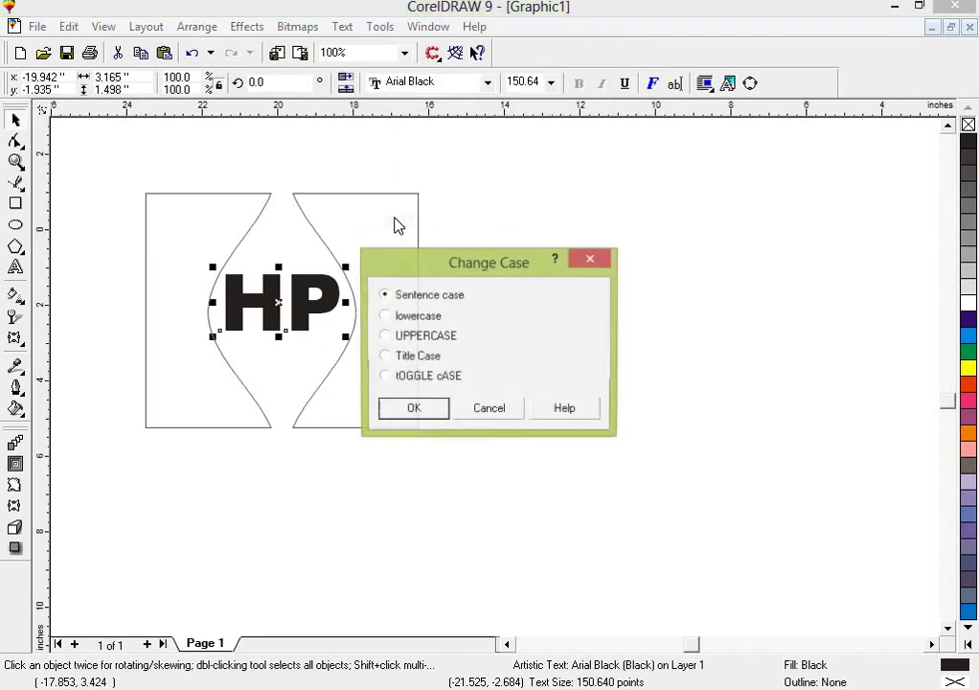
left_click_drag(437, 275, 549, 245)
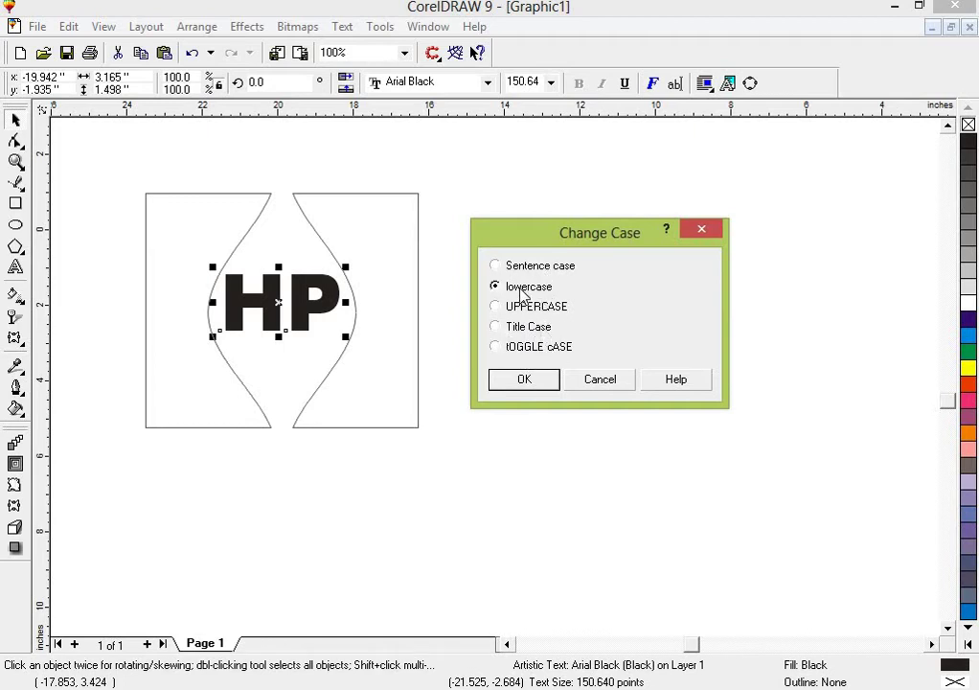
left_click(527, 383)
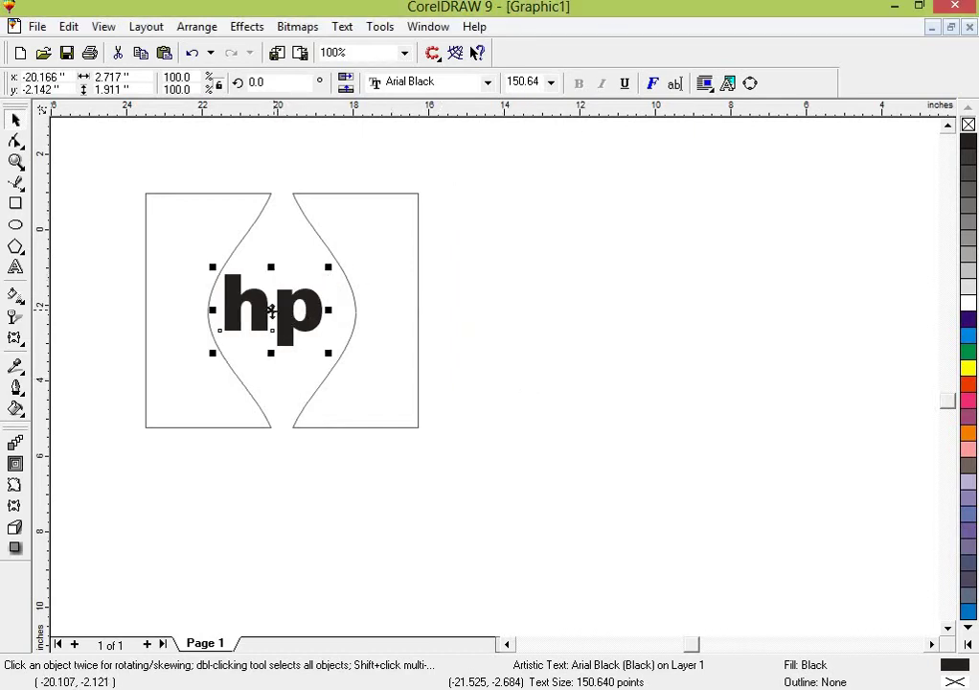
Enlarge the hp text proportionally to about 192 points and shift it slightly right to centre it between the curves.
left_click_drag(271, 310, 279, 309)
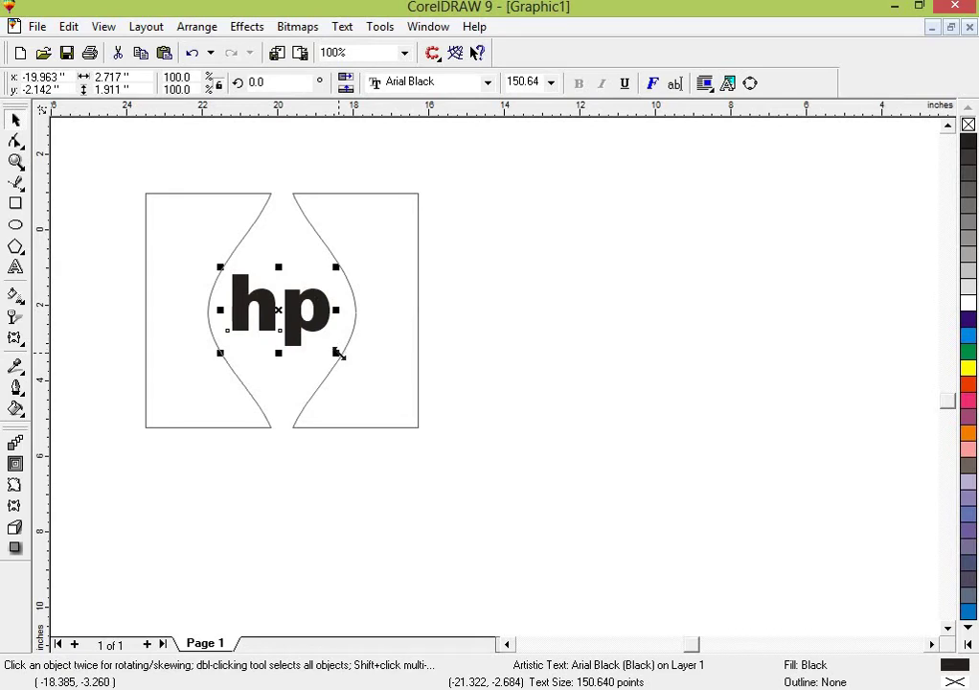
left_click_drag(337, 354, 352, 391)
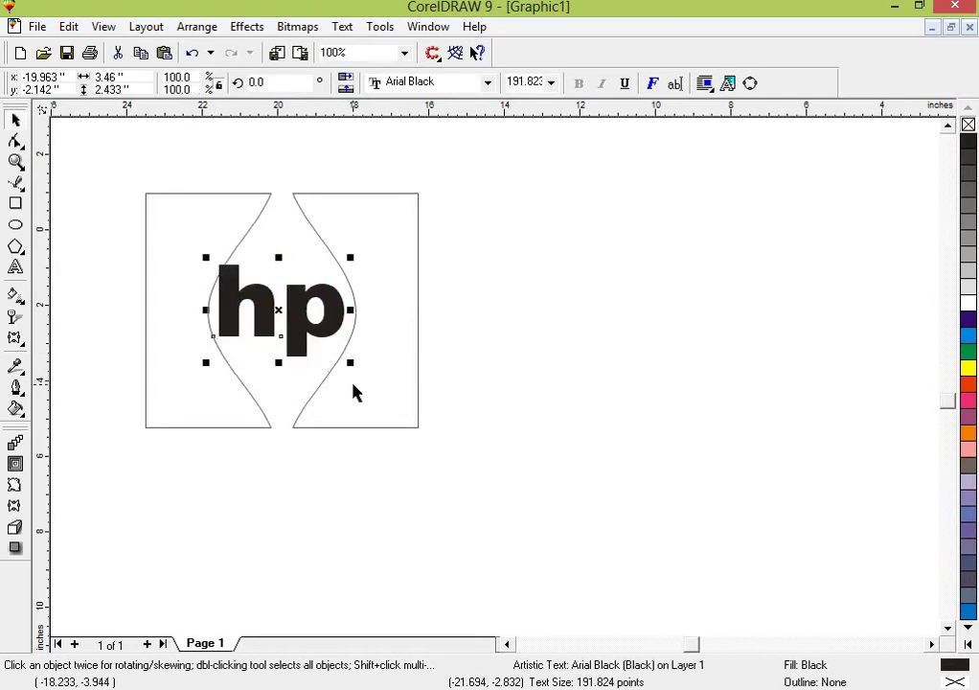
key("Right")
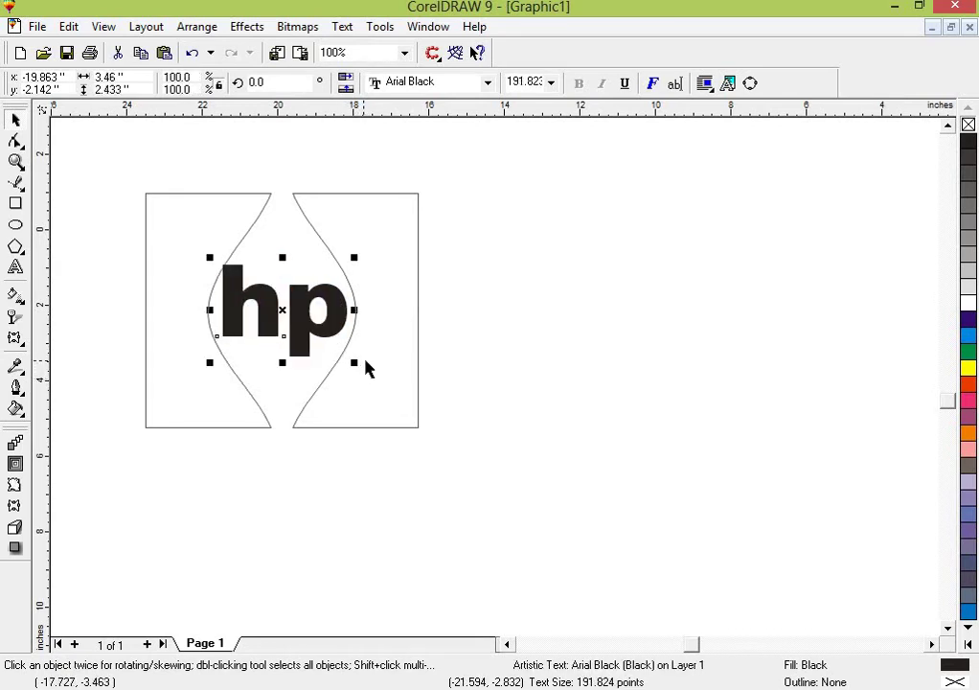
key("Right")
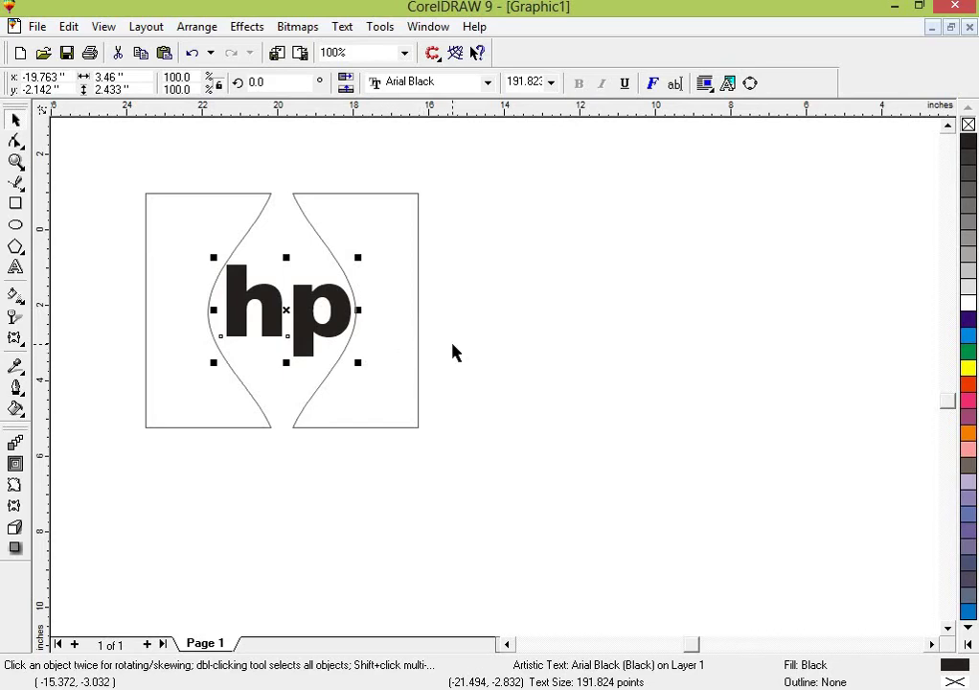
key("Escape")
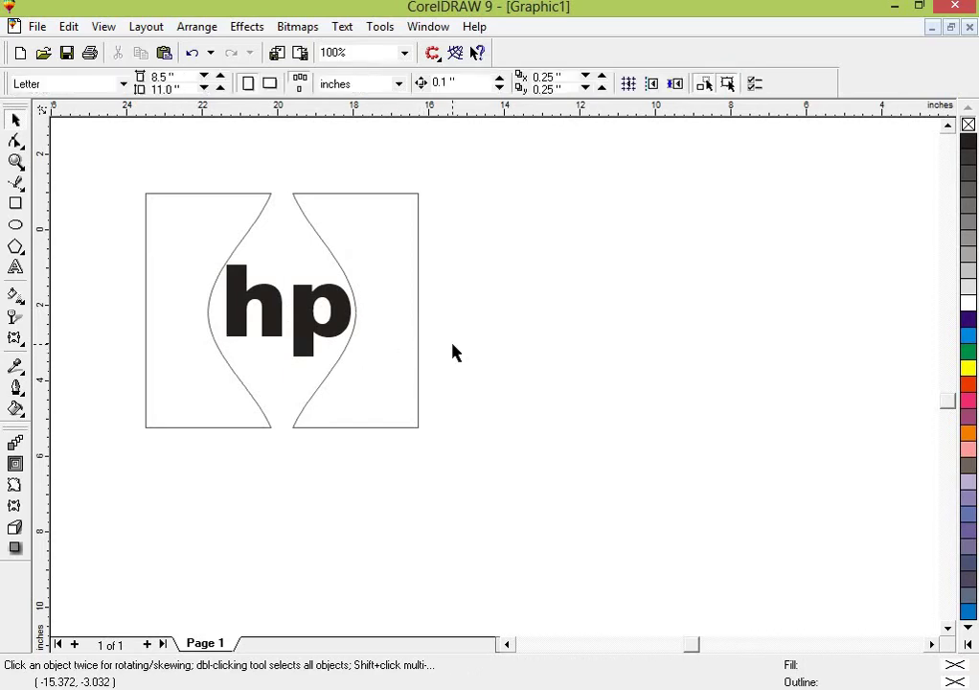
left_click(404, 313)
left_click(487, 295)
key("ctrl+a")
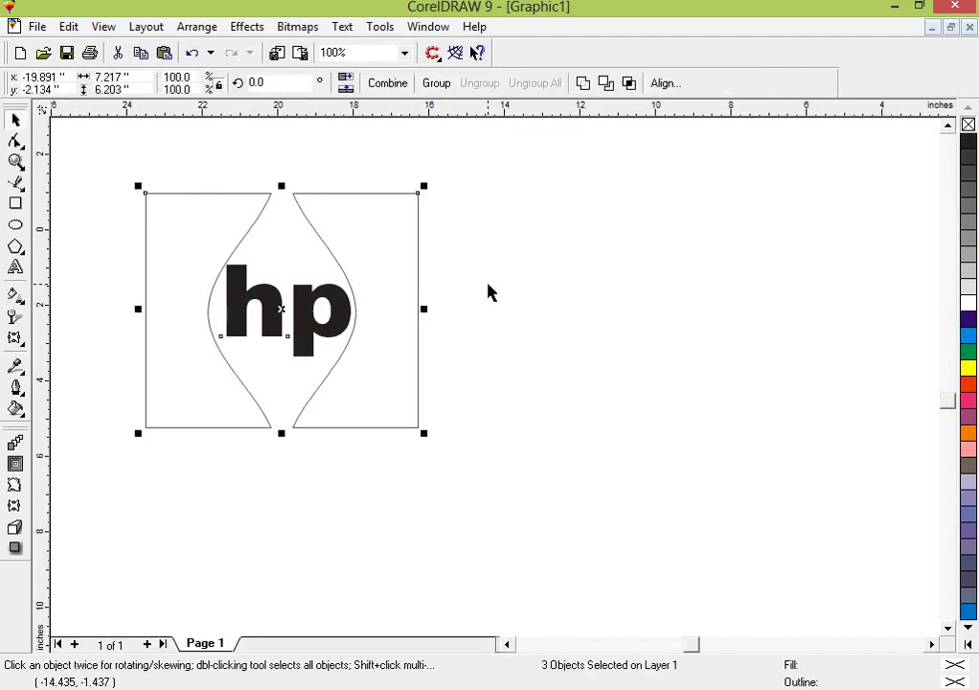
key("Escape")
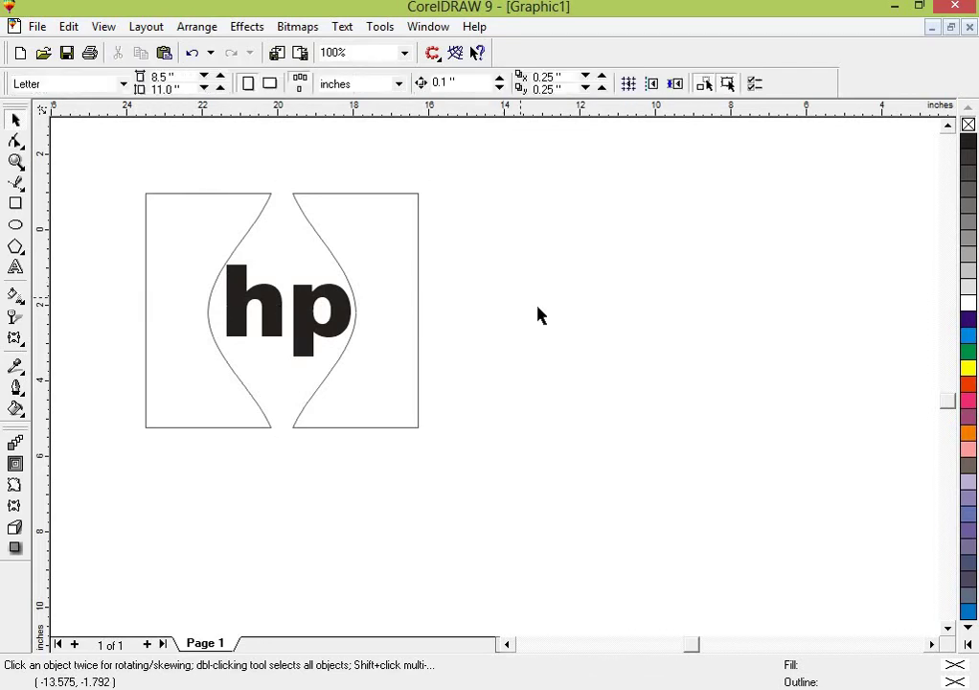
Place three short artistic text samples, Ss, A and Sss, in the empty area beside the design.
key("F8")
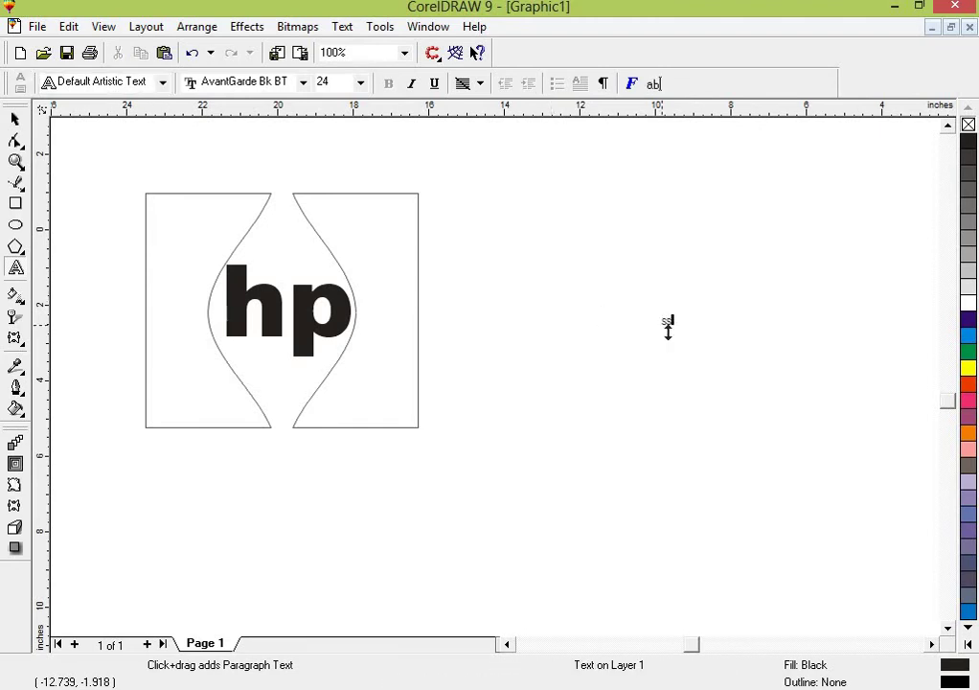
left_click(636, 216)
left_click(582, 255)
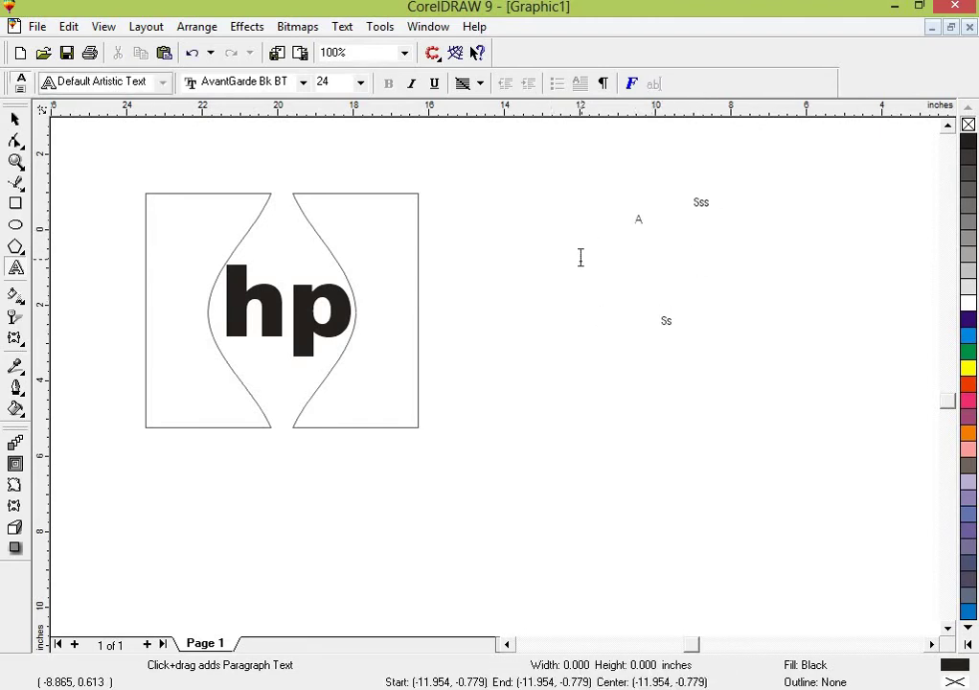
double_click(16, 119)
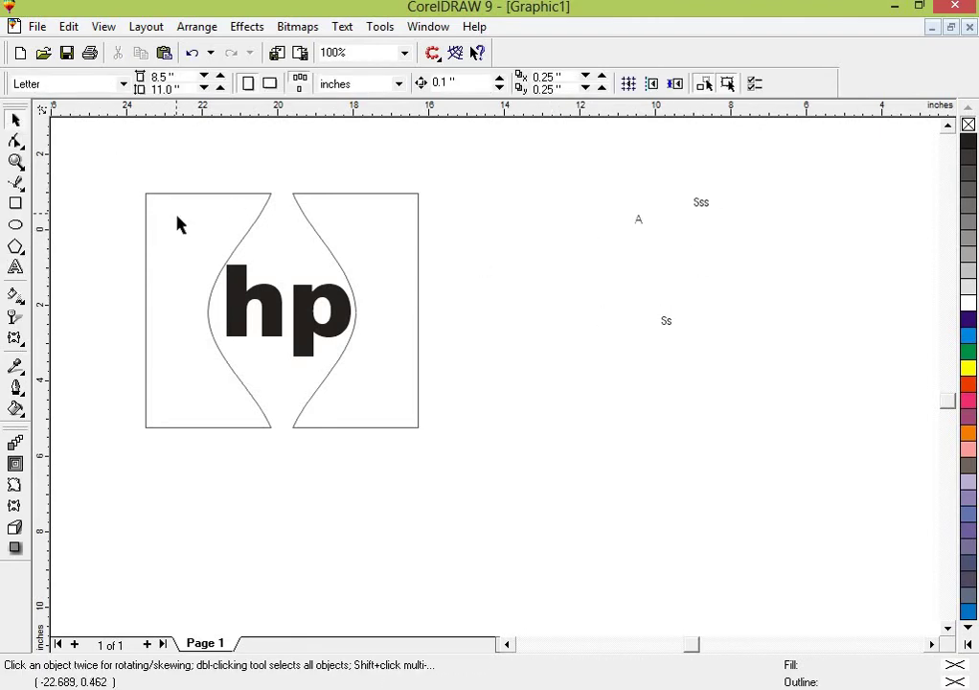
Fill both curved shapes and the hp text with light blue, and set their outlines to dark Blue.
left_click(530, 376)
left_click_drag(119, 164, 441, 463)
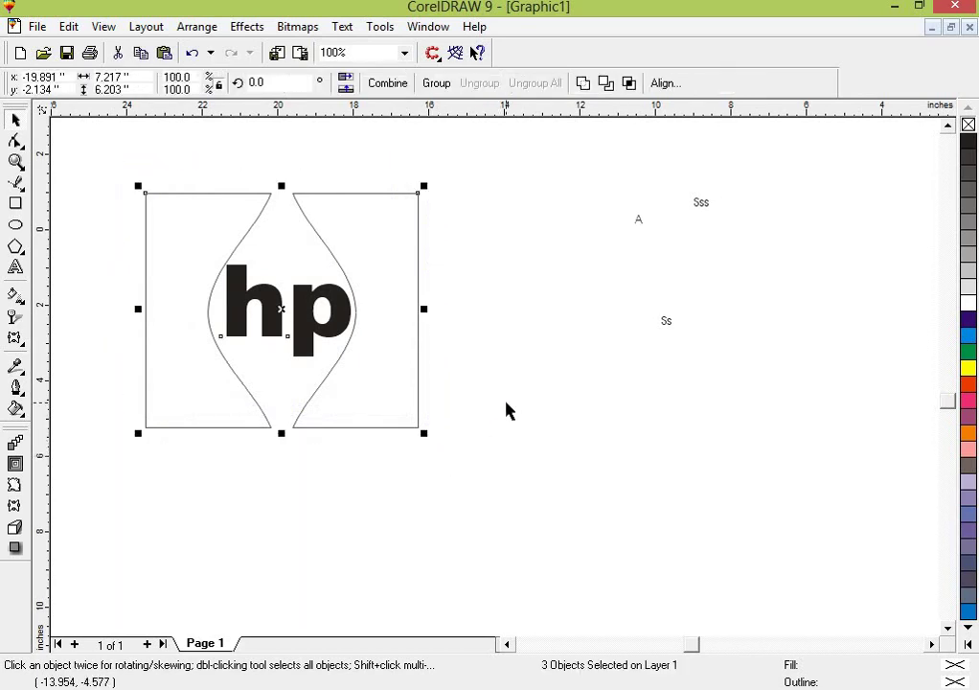
left_click(967, 334)
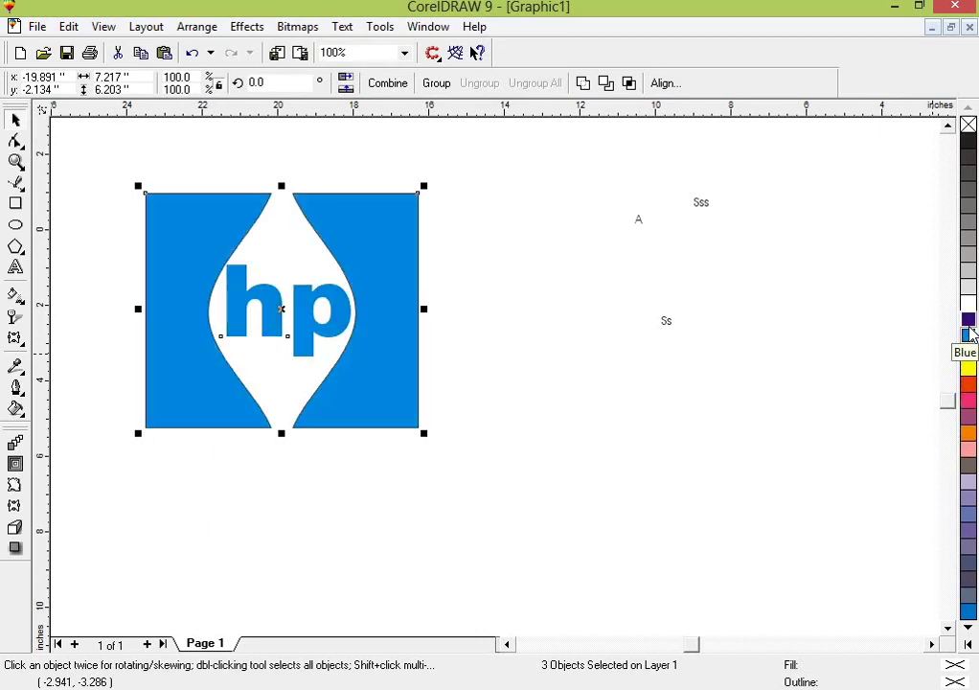
right_click(969, 321)
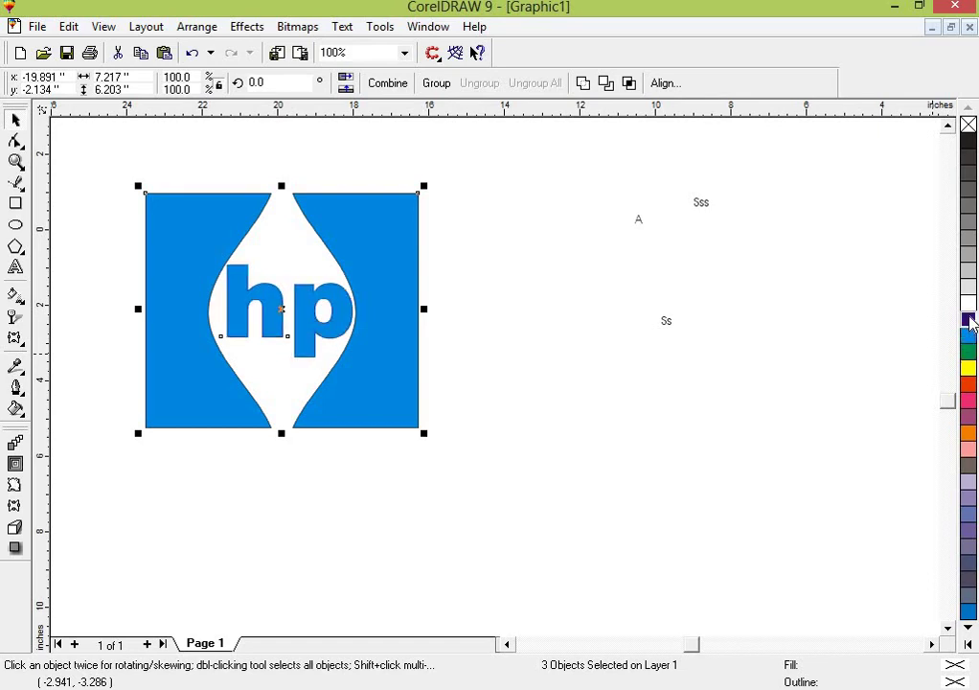
left_click(562, 333)
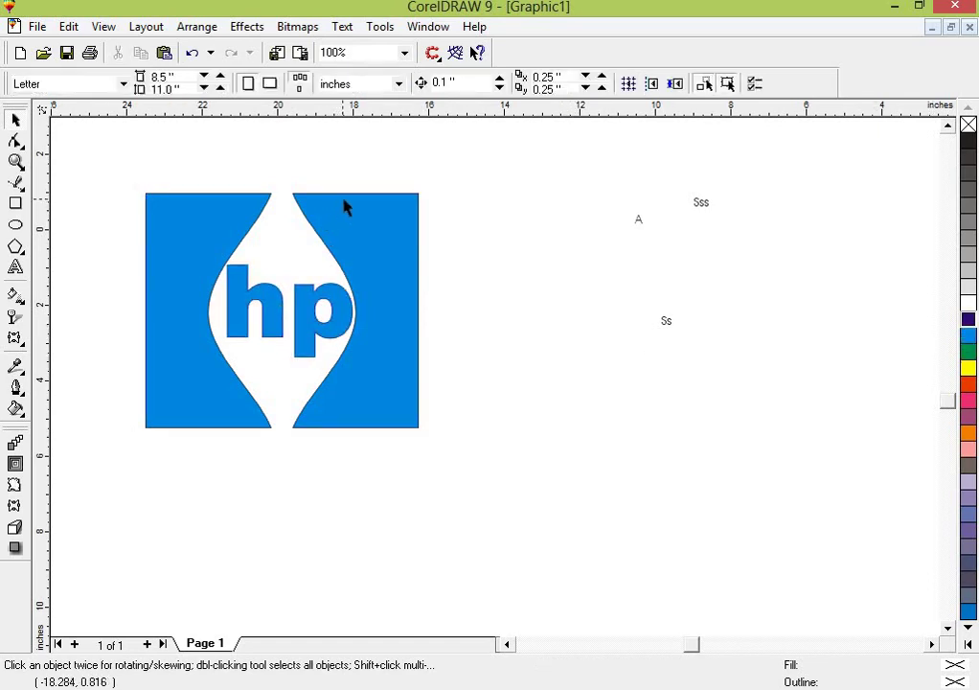
Try an orange fill on the curved shapes and hp text, and fill them all with dark Blue instead.
left_click_drag(498, 174, 133, 536)
left_click(969, 432)
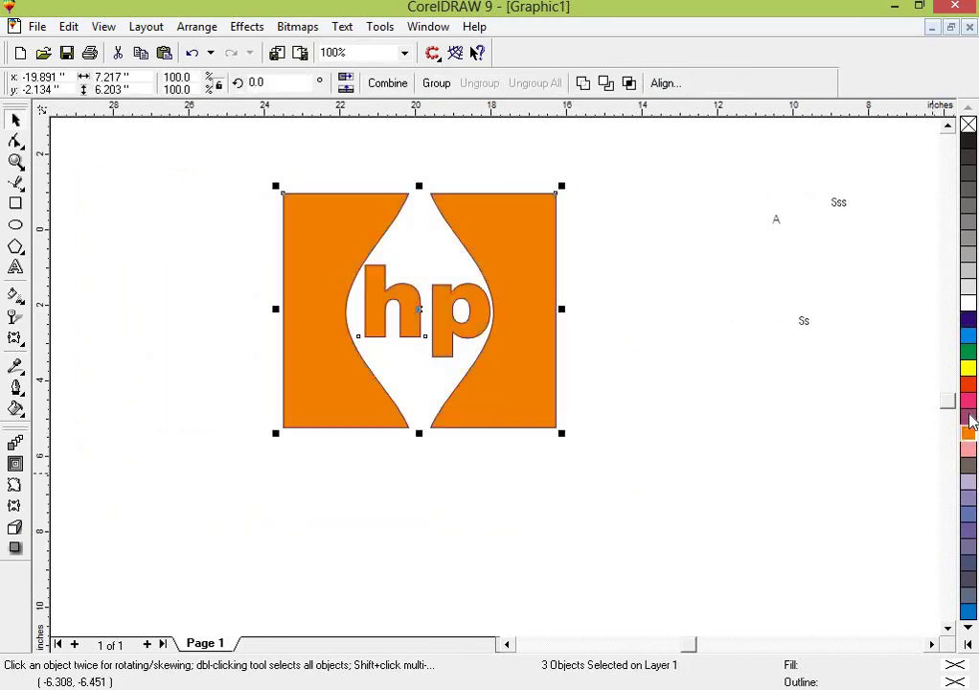
left_click(969, 321)
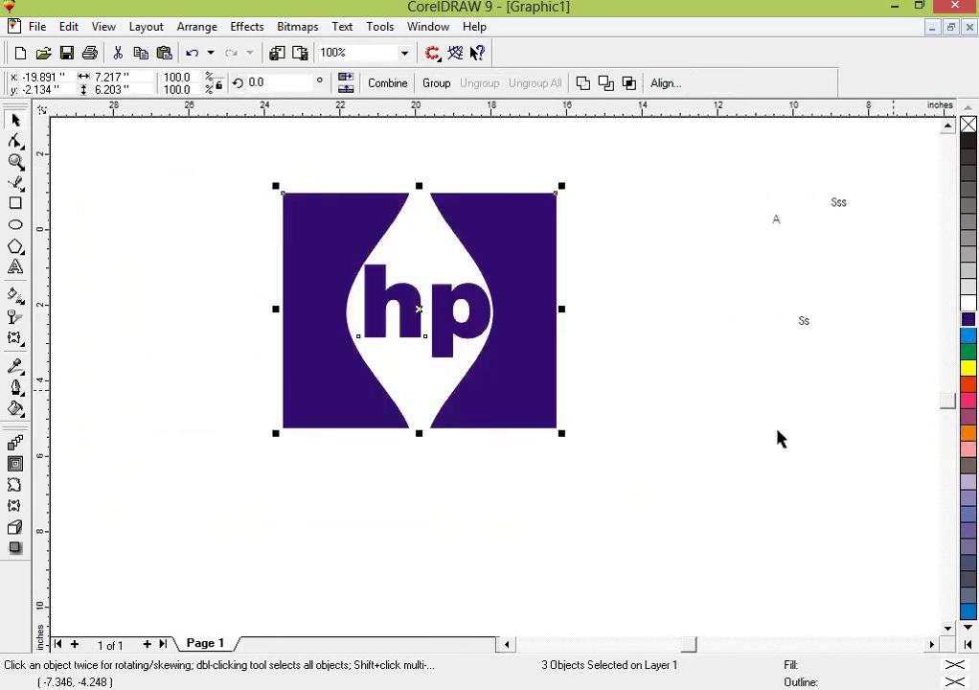
Delete the three short text samples beside the design.
left_click_drag(731, 149, 877, 463)
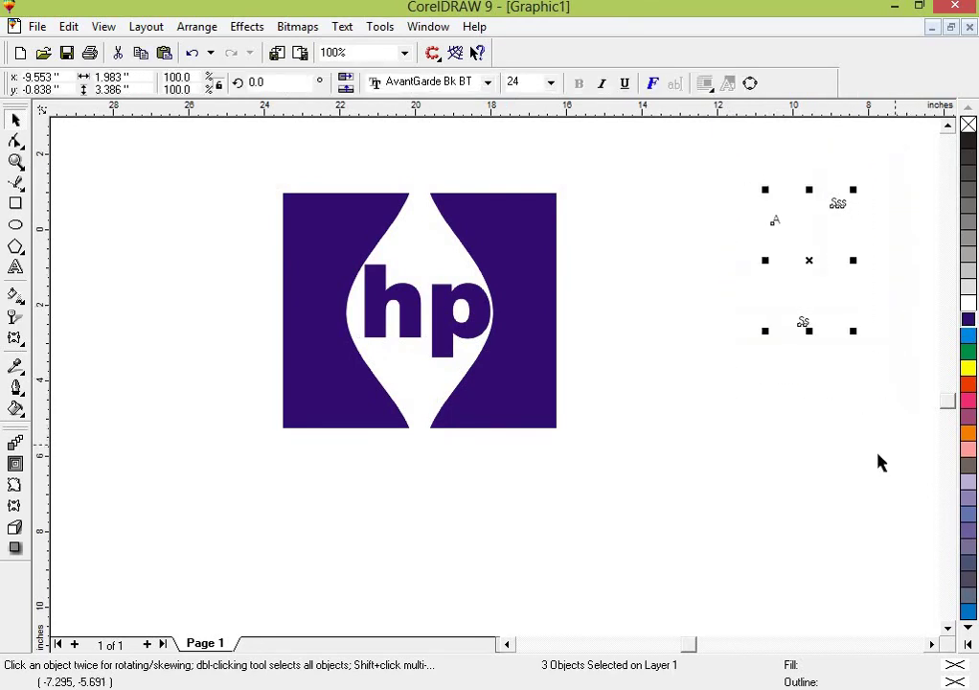
key("Delete")
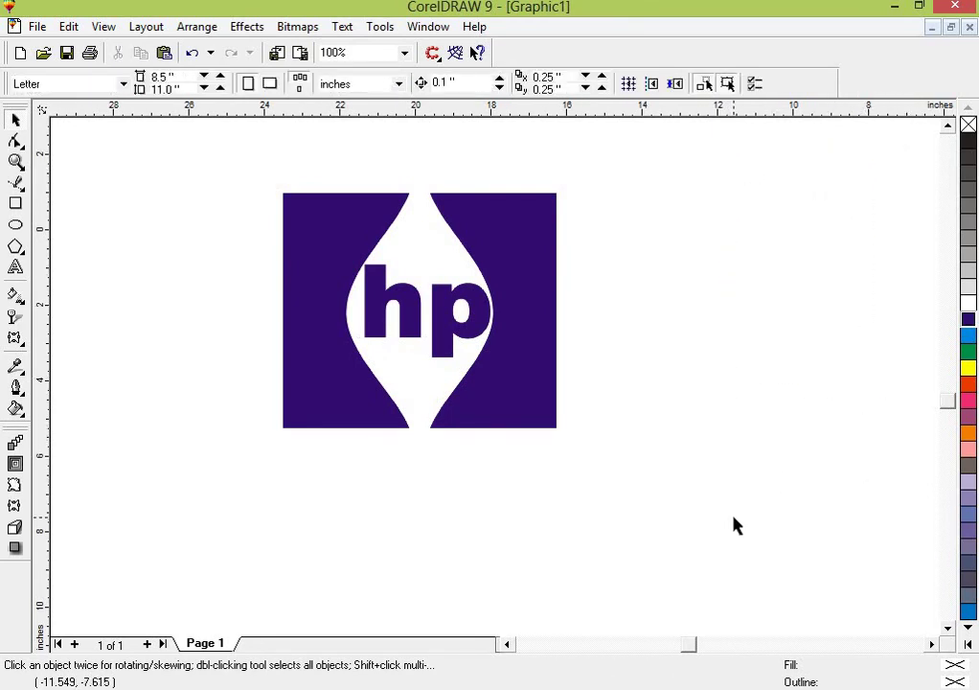
Try deepening the left shape's inner curve by moving its middle envelope node outward.
key("F4")
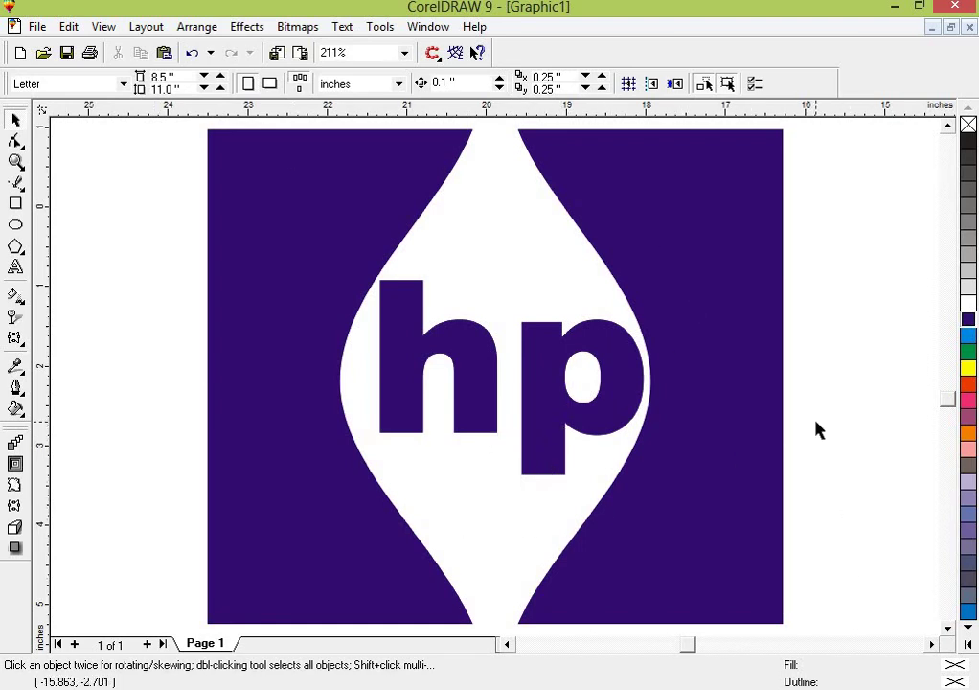
key("F3")
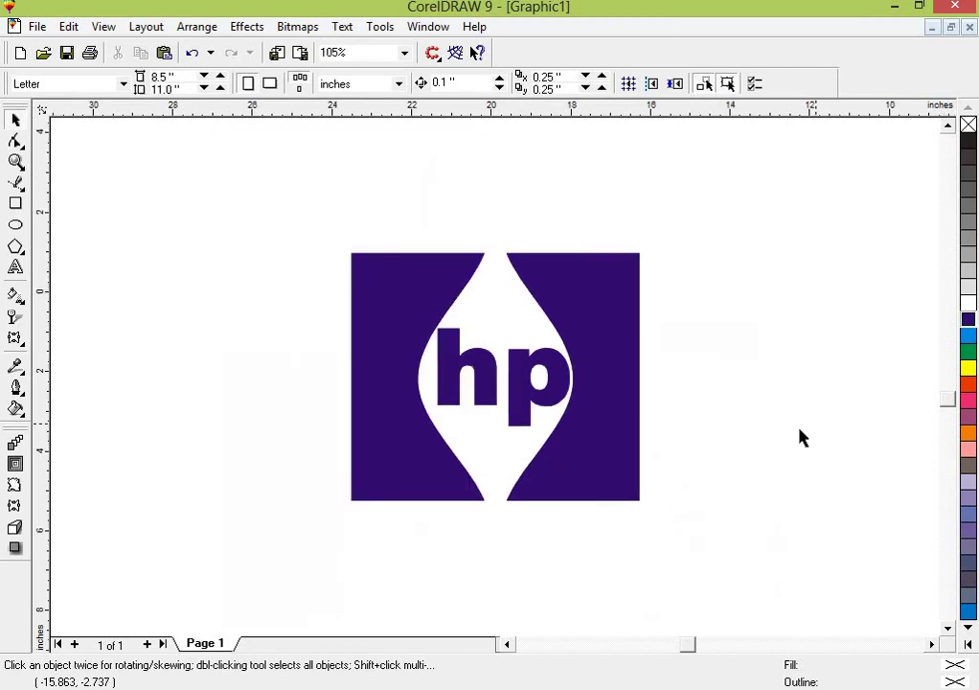
key("F2")
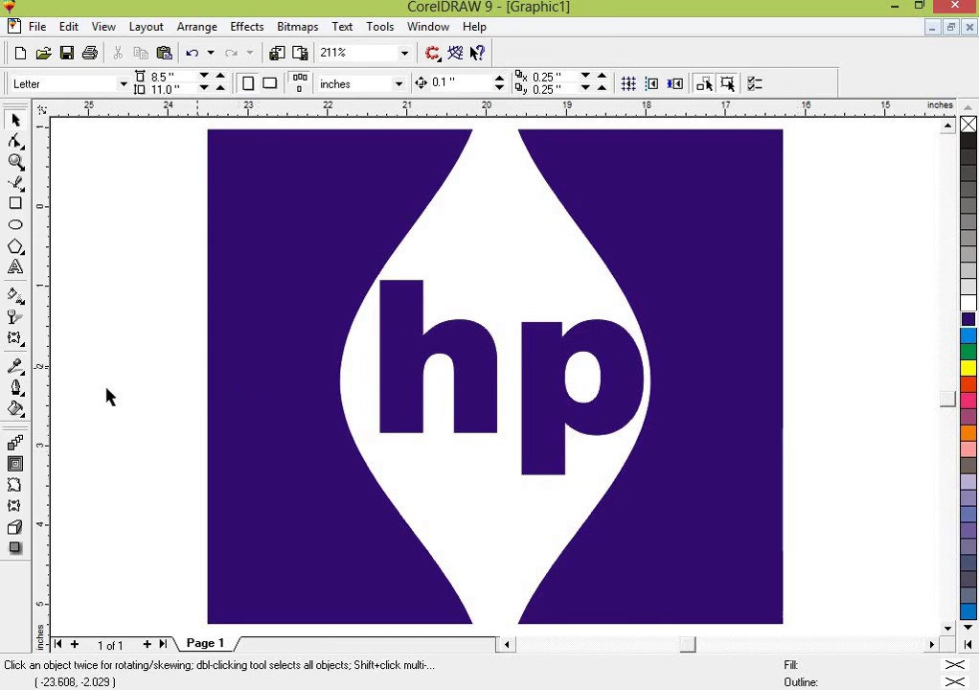
left_click(21, 345)
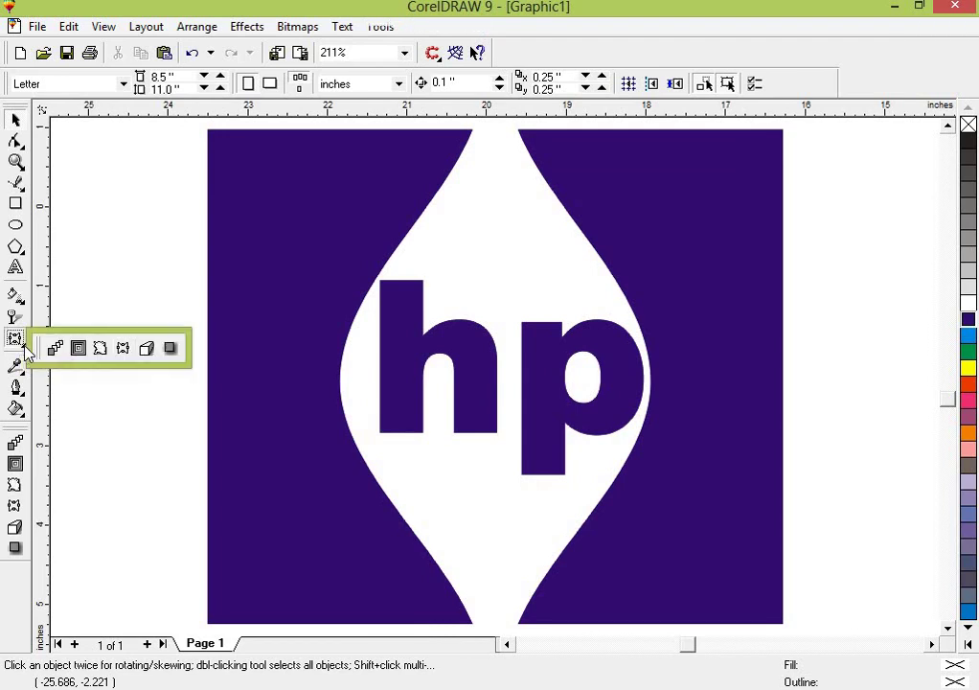
left_click(122, 351)
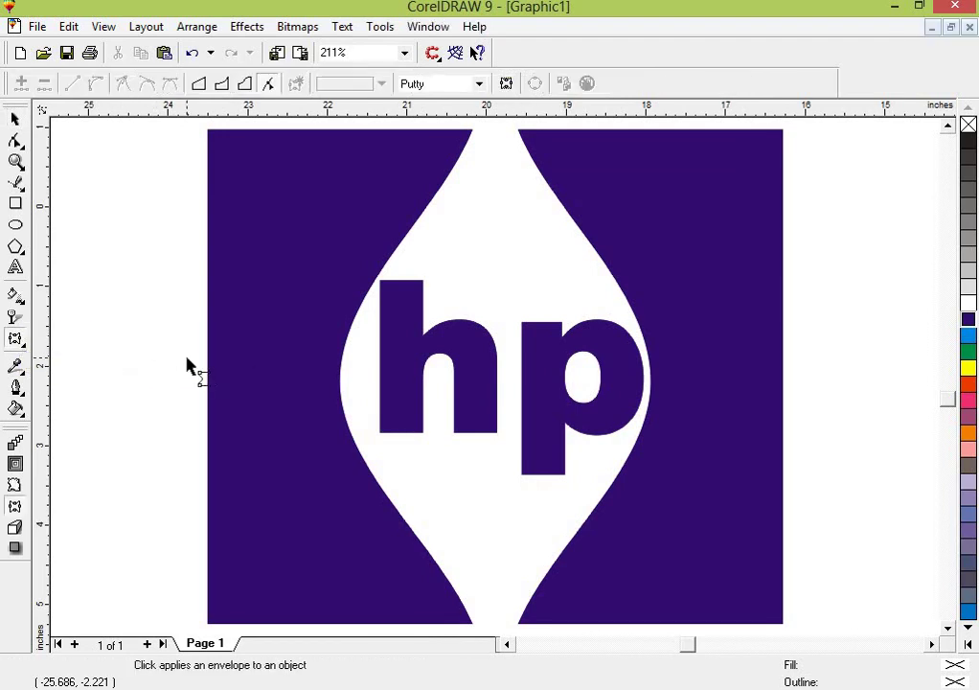
left_click(212, 367)
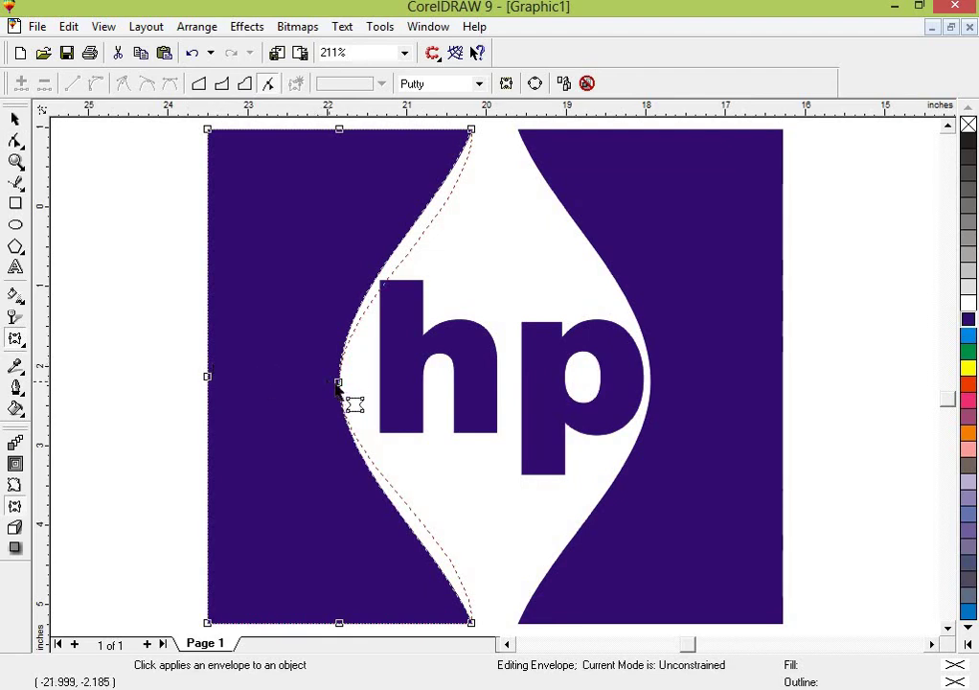
left_click_drag(341, 385, 313, 398)
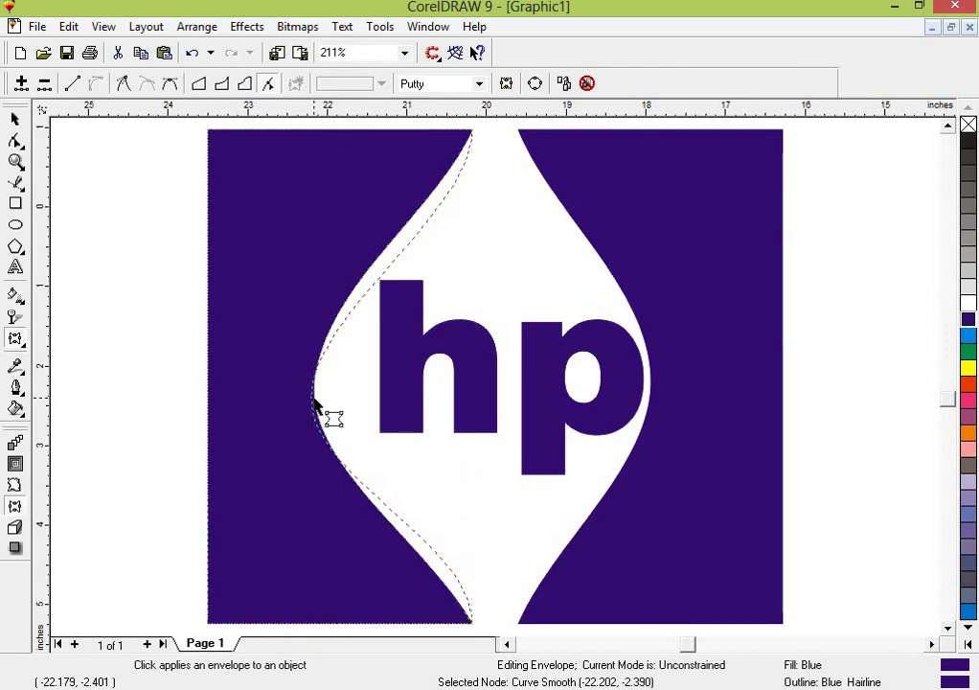
left_click(15, 120)
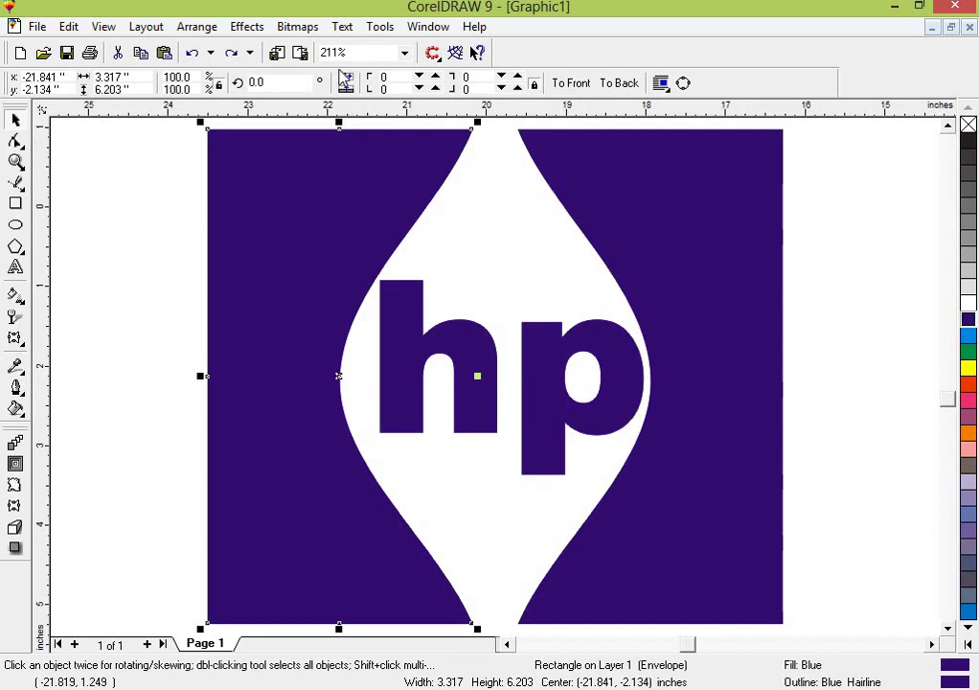
Try mirroring the left curved shape horizontally, and flip it back to its original orientation.
left_click(348, 83)
left_click(348, 83)
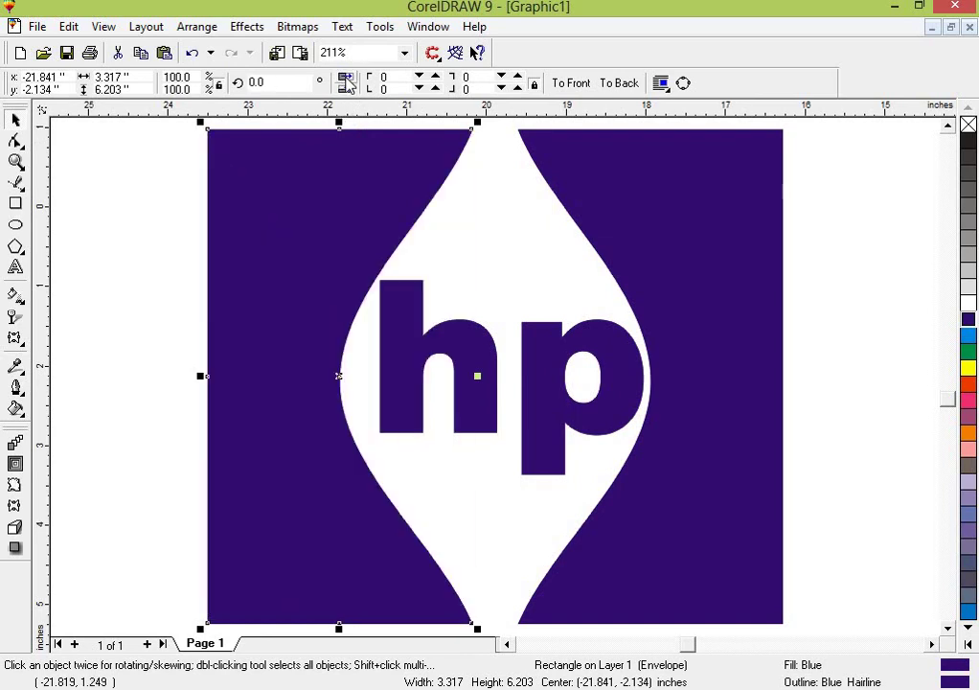
left_click(347, 82)
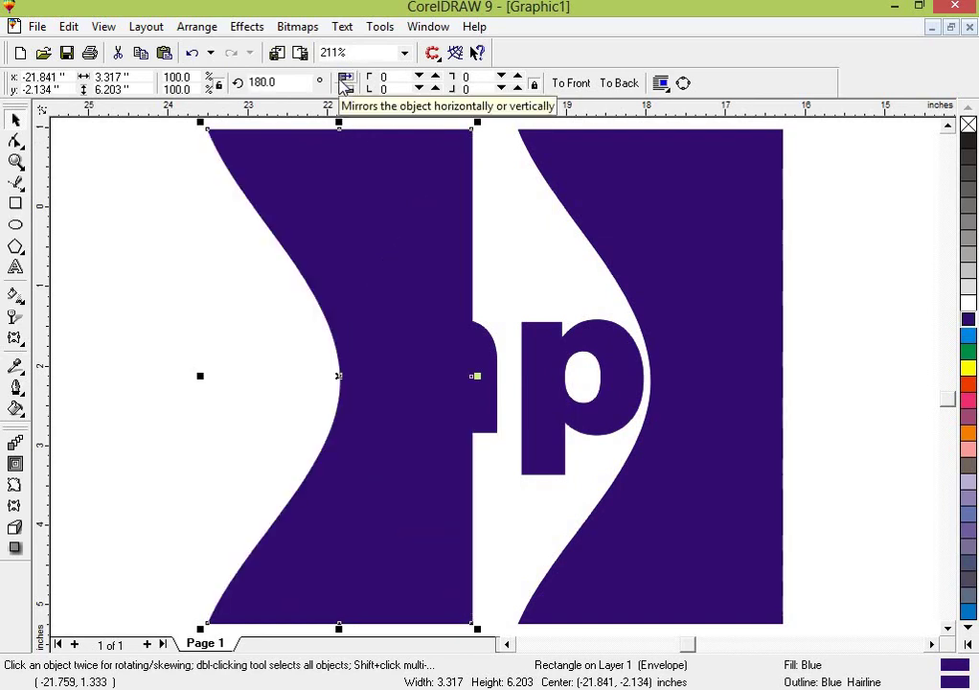
left_click(346, 84)
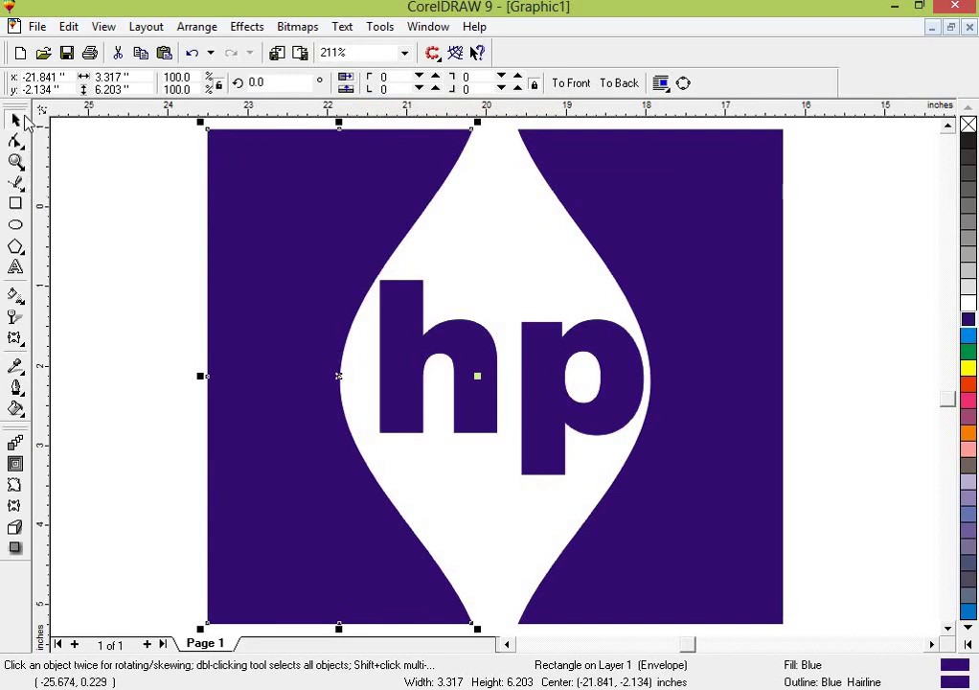
left_click(70, 161)
left_click(70, 169)
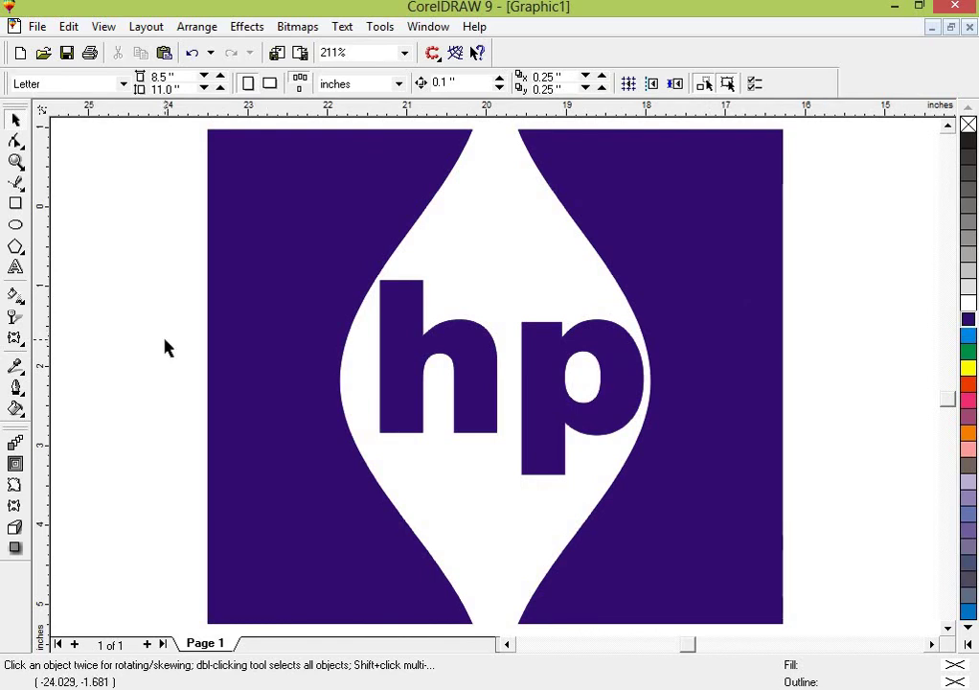
left_click(242, 332)
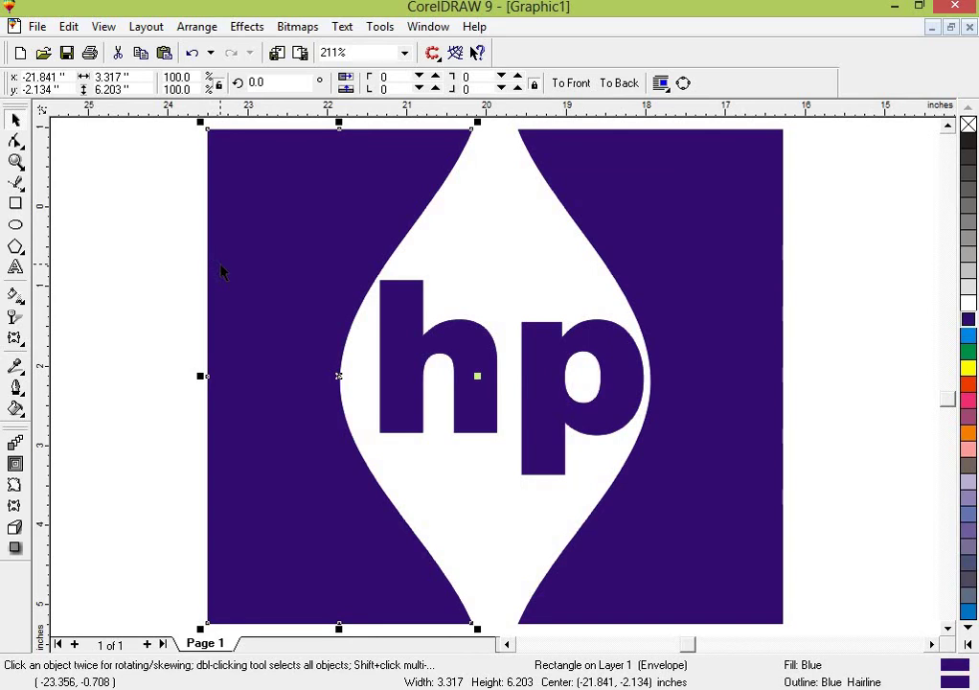
key("space")
key("space")
key("space")
key("space")
key("space")
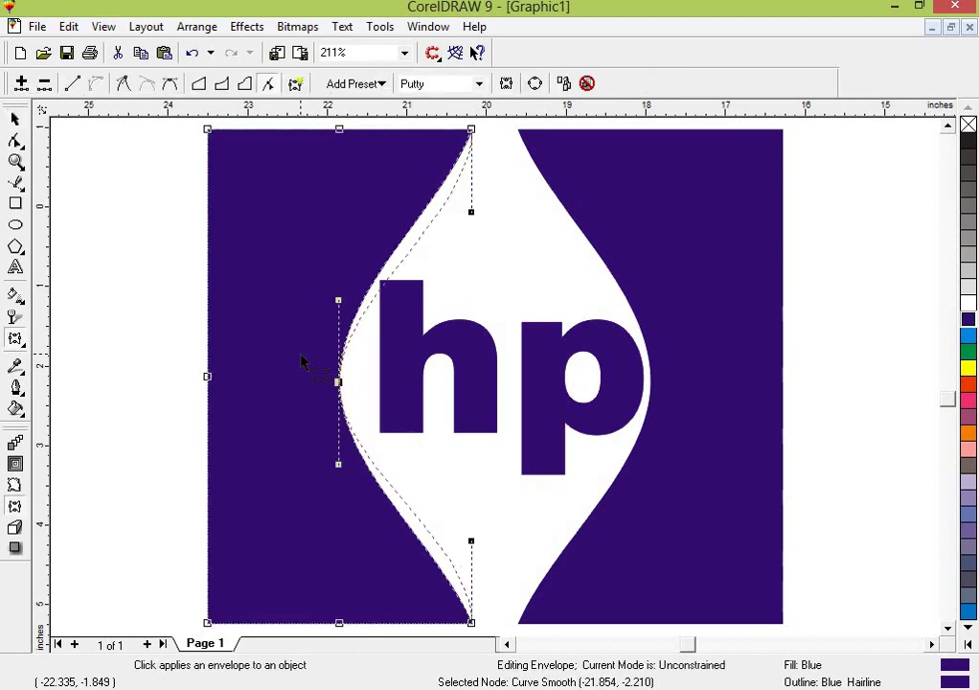
key("space")
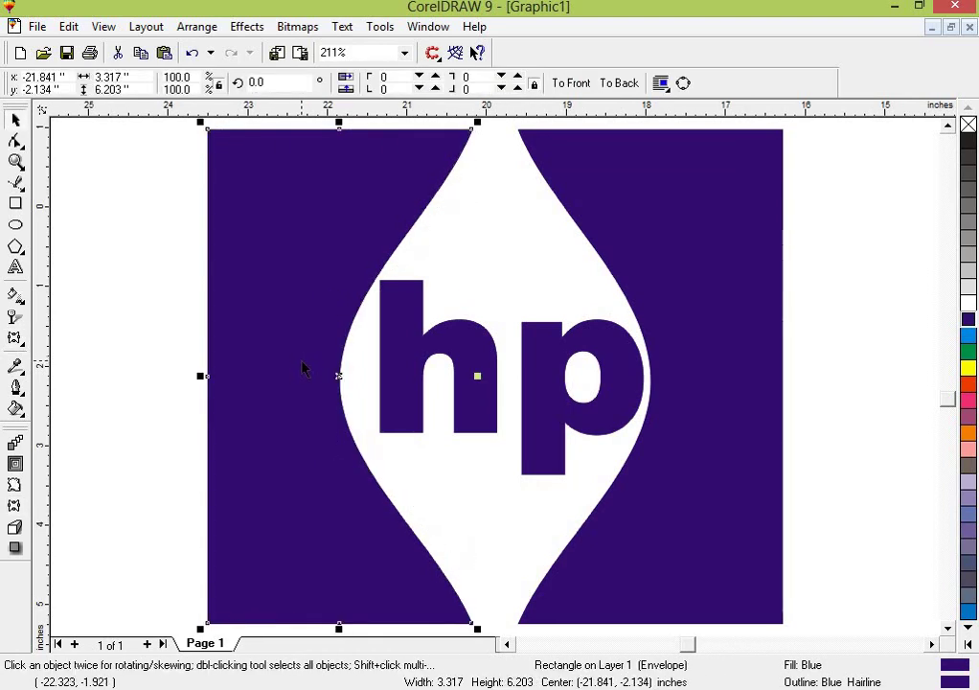
left_click(113, 276)
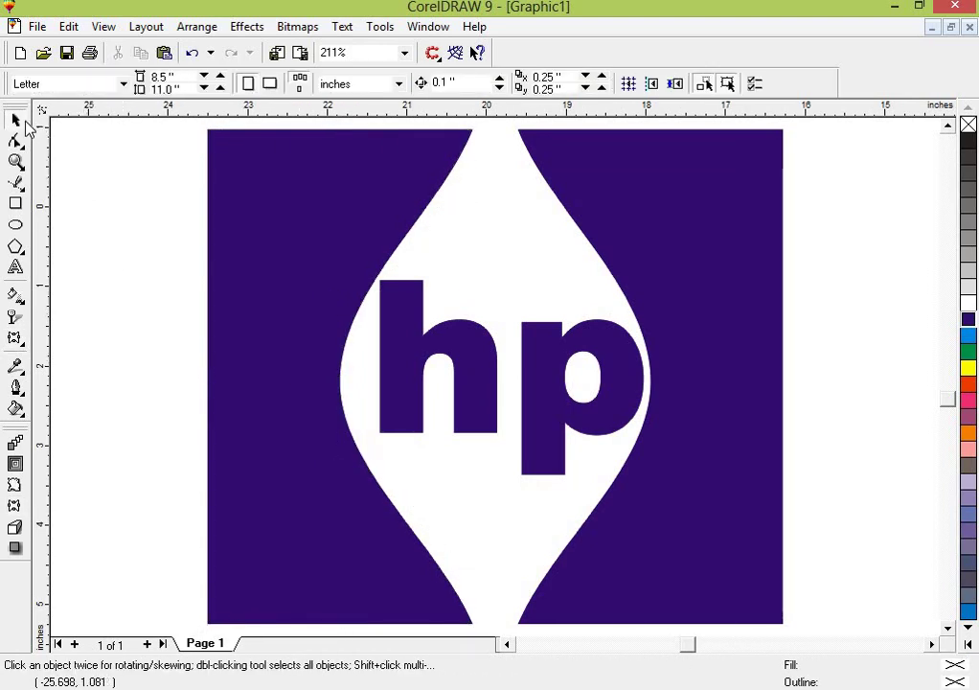